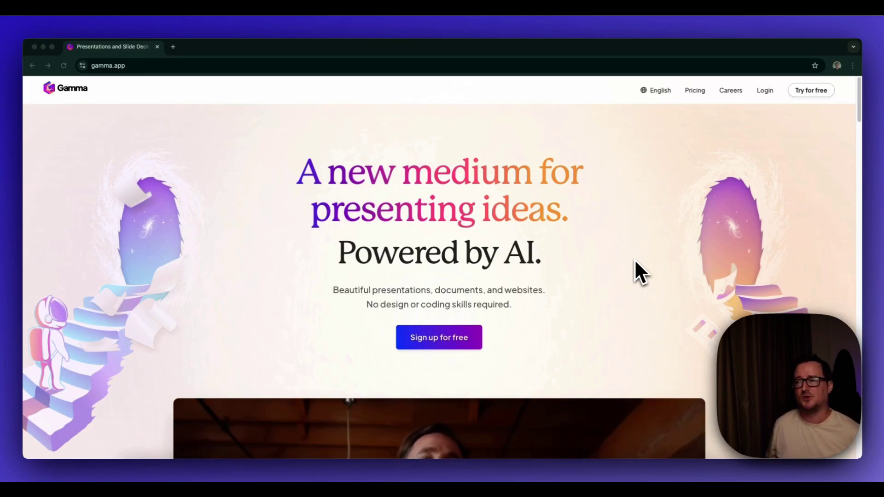
Scroll down through the feature sections of the gamma.app marketing homepage.
scroll(635, 260, down, 5)
scroll(632, 253, down, 10)
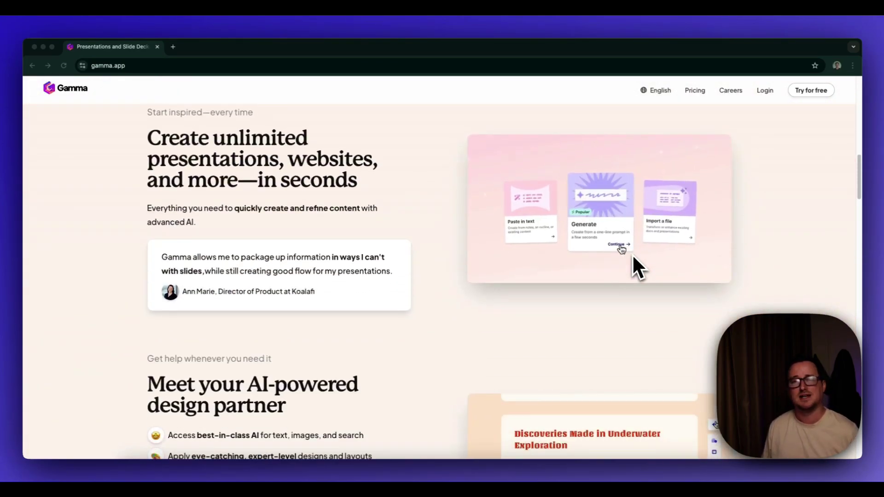
scroll(633, 257, down, 3)
scroll(633, 257, down, 3)
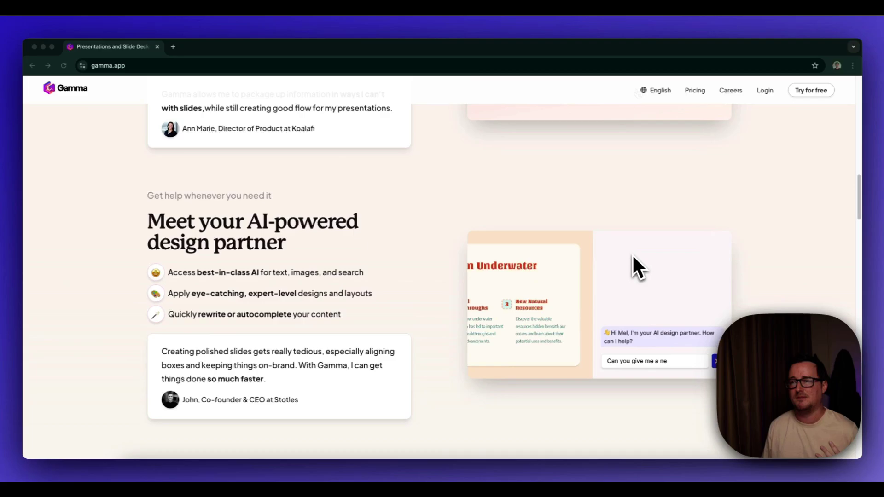
scroll(632, 254, down, 5)
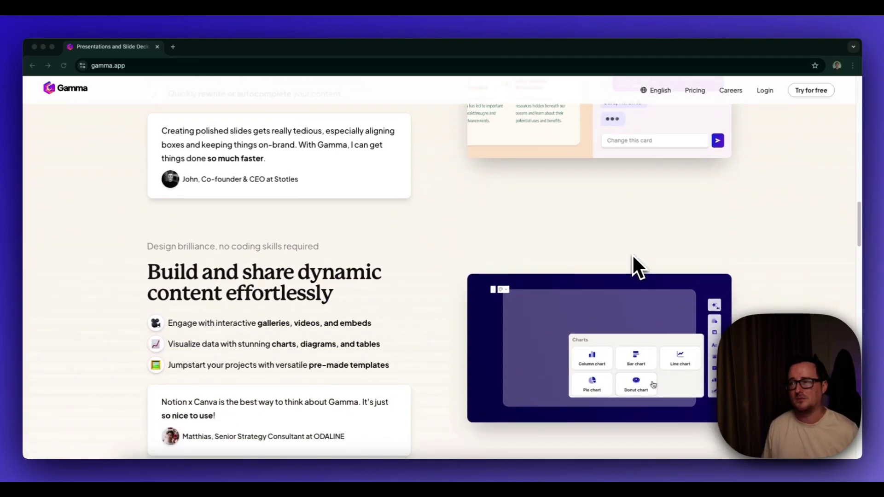
scroll(632, 254, down, 3)
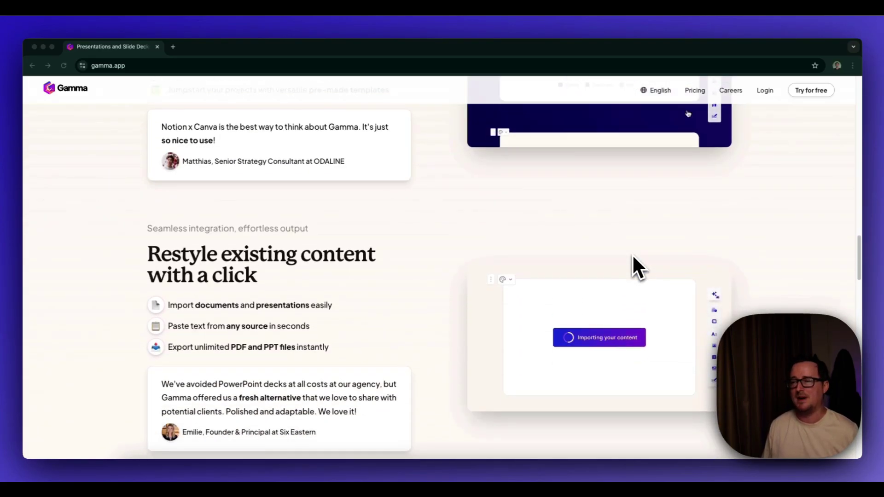
scroll(632, 255, down, 2)
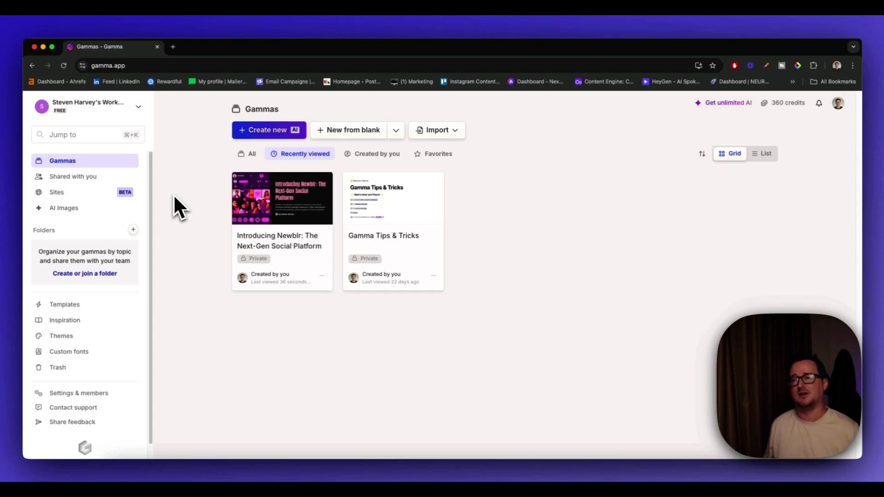
click(304, 213)
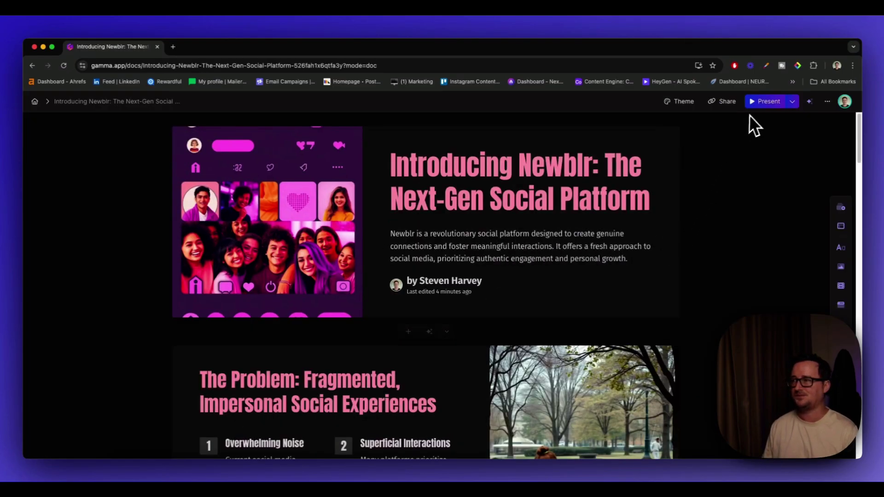
click(757, 103)
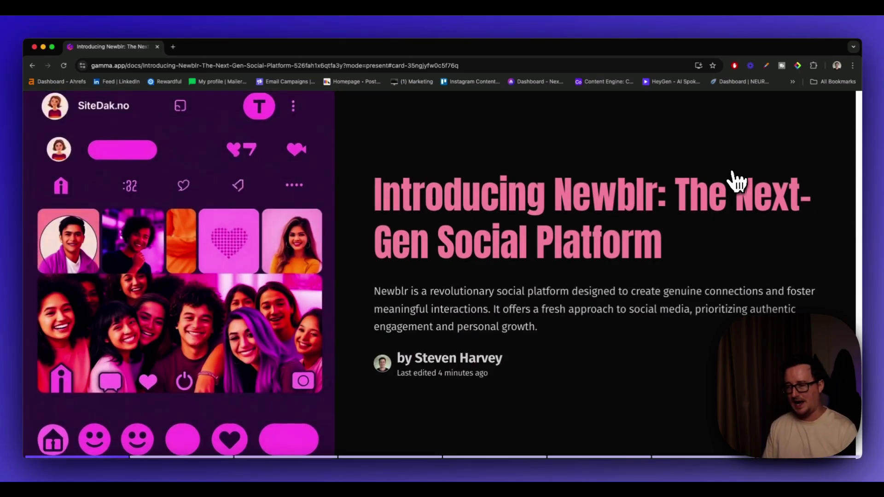
key(Right)
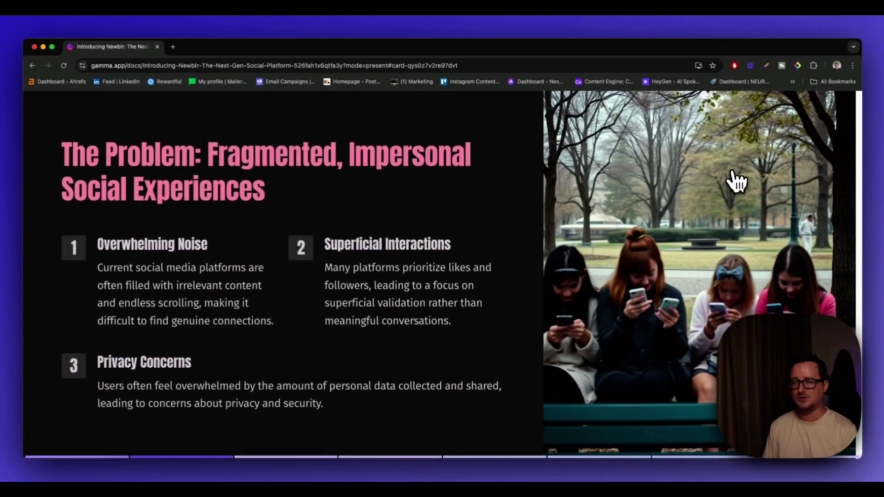
key(Right)
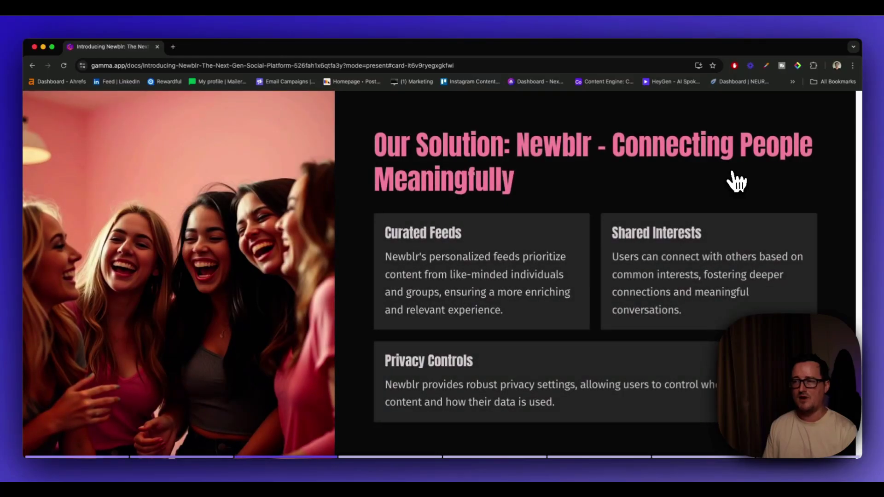
key(Right)
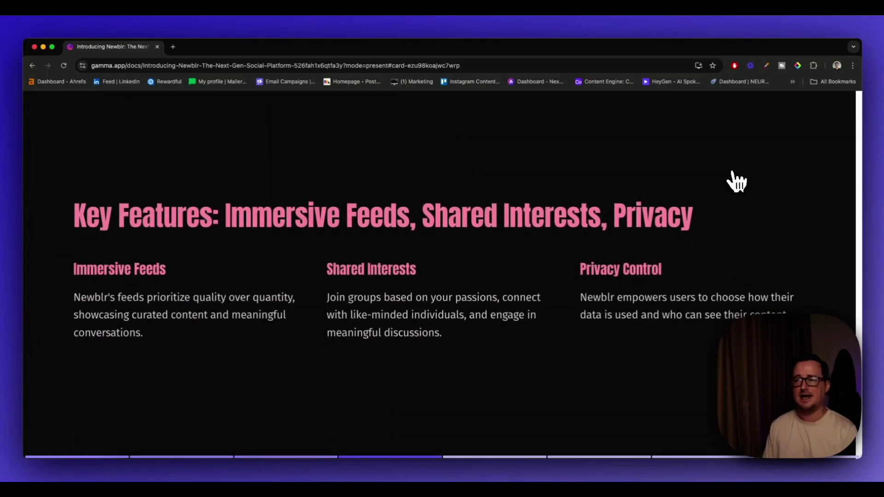
key(Right)
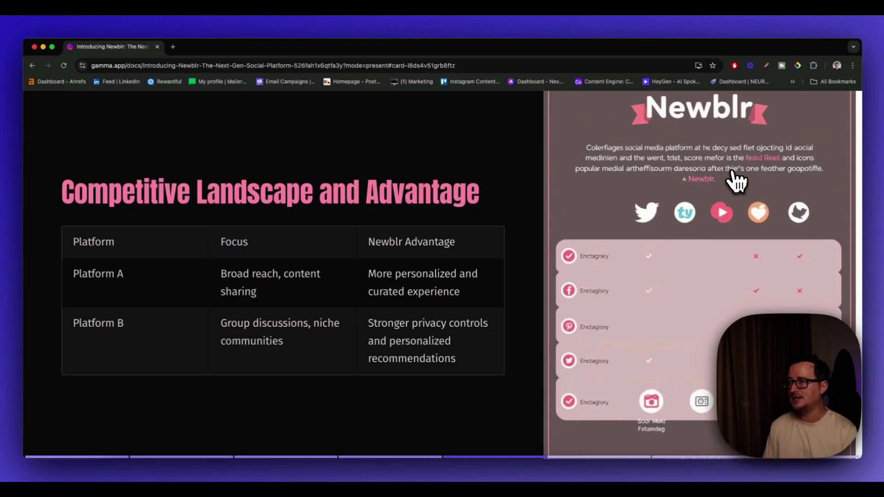
key(Right)
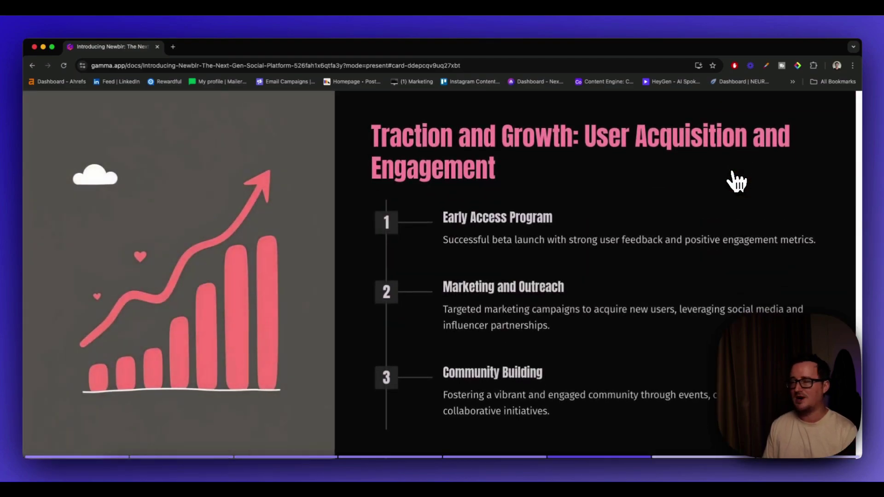
key(Right)
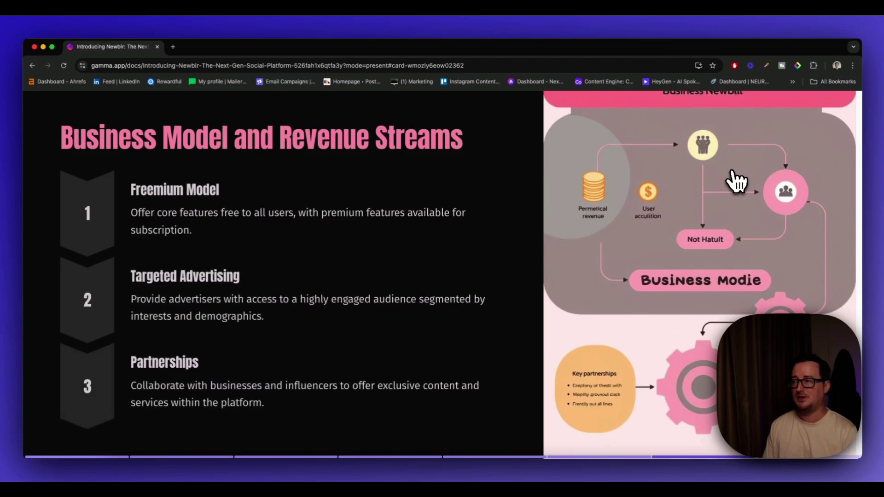
key(Right)
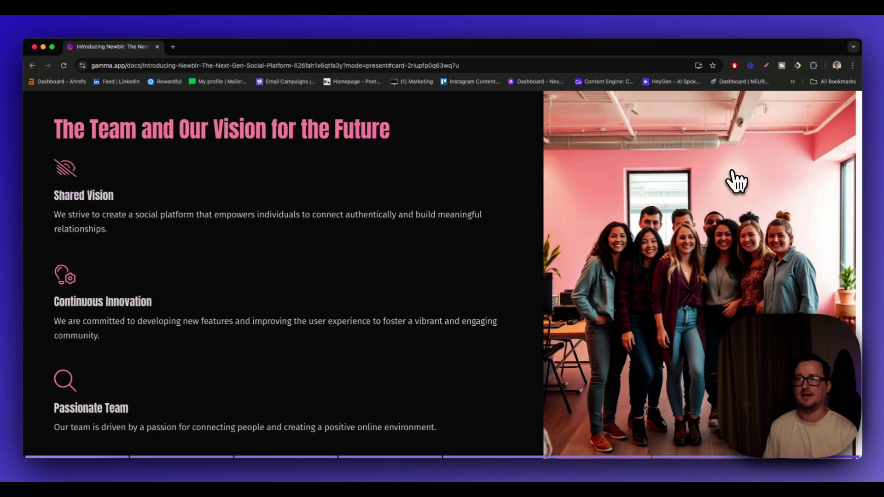
key(Escape)
click(32, 65)
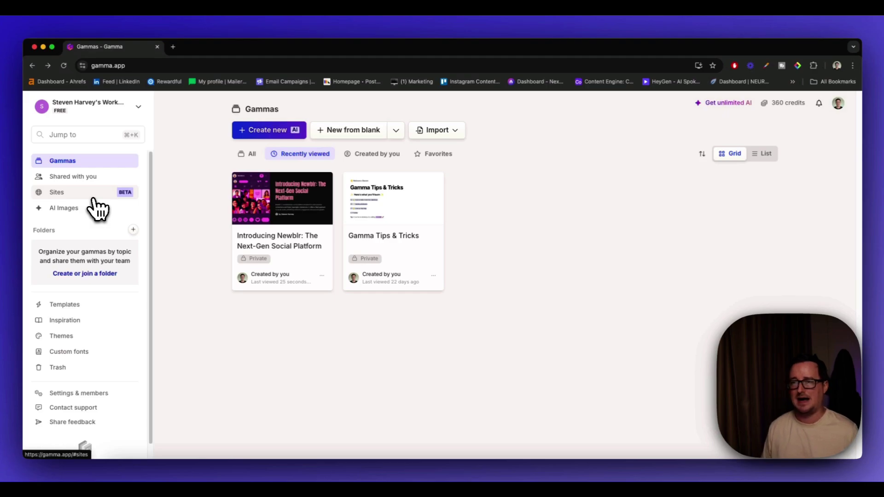
Create a new site from the Sites section, leaving the card count at 8.
click(96, 203)
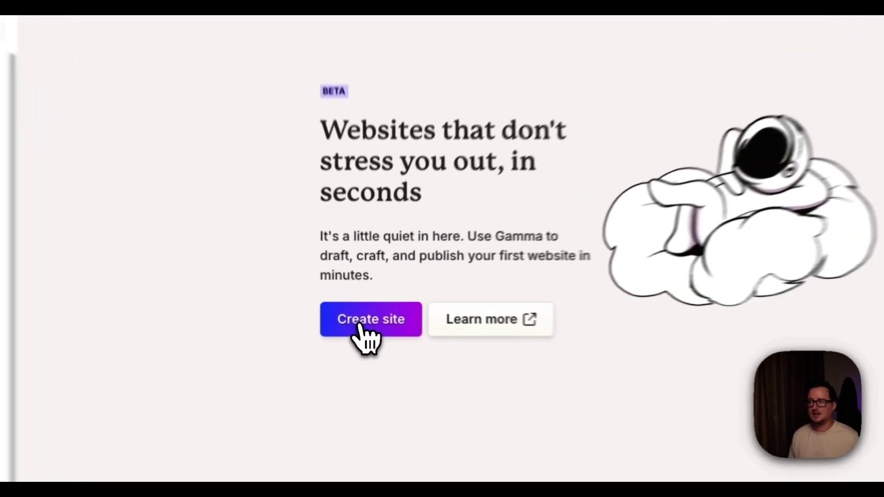
click(364, 315)
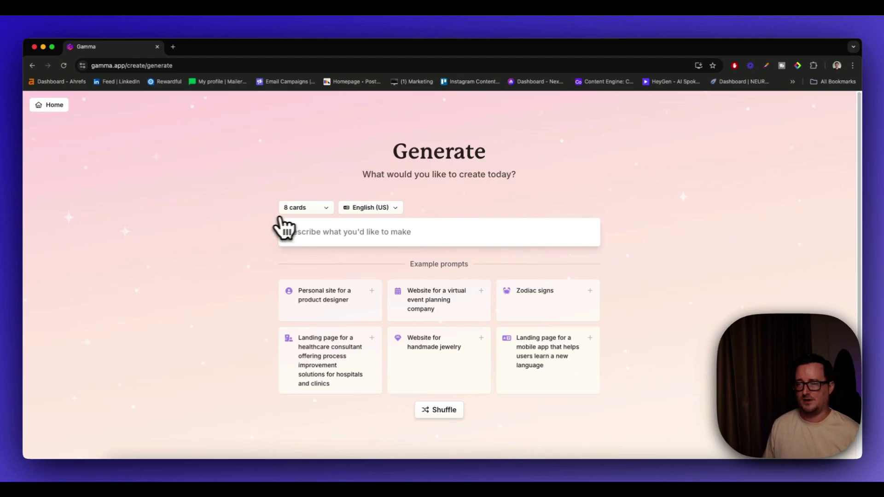
click(326, 211)
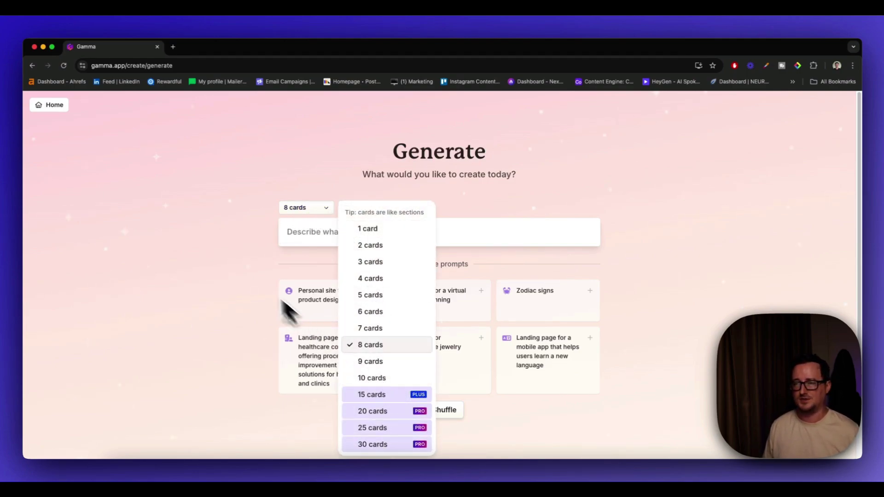
click(219, 249)
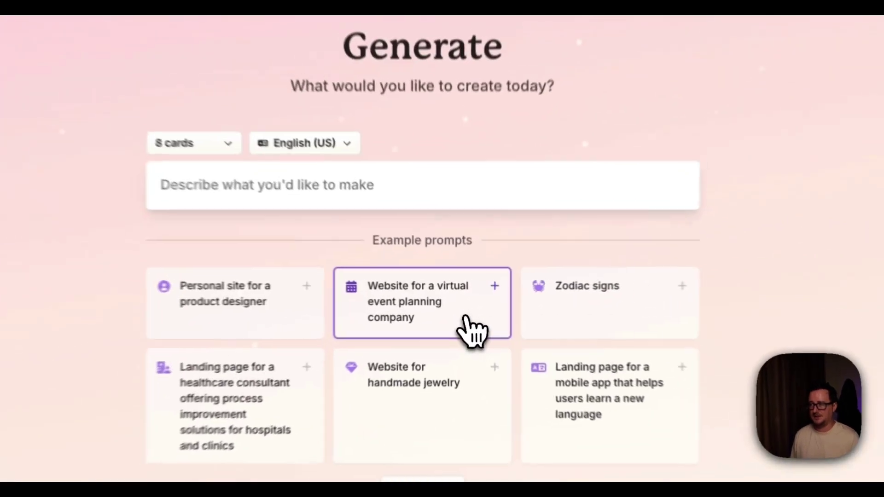
Generate an outline from the 'Website for a virtual event planning company' prompt and review its settings.
click(465, 311)
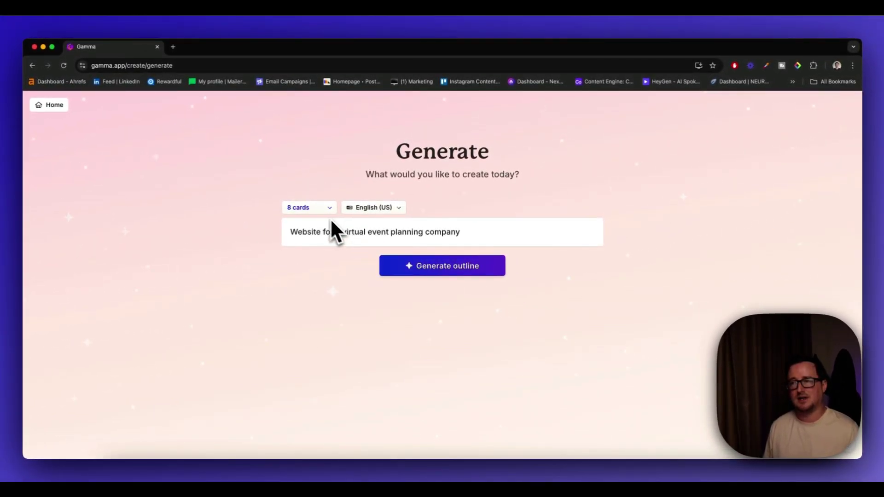
click(481, 269)
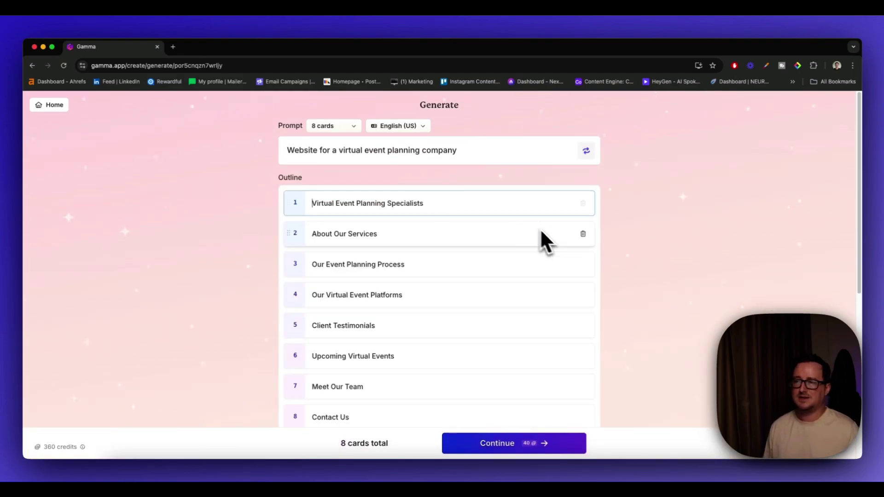
scroll(548, 235, down, 1)
scroll(554, 238, down, 3)
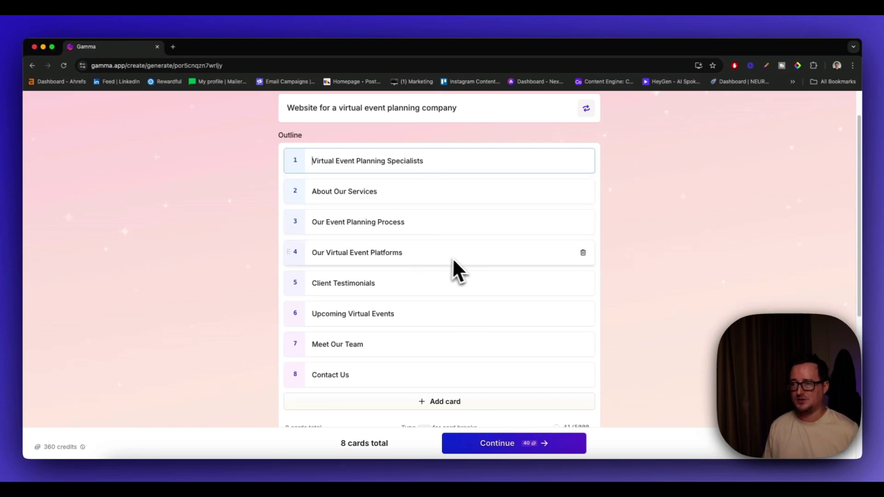
scroll(428, 309, down, 5)
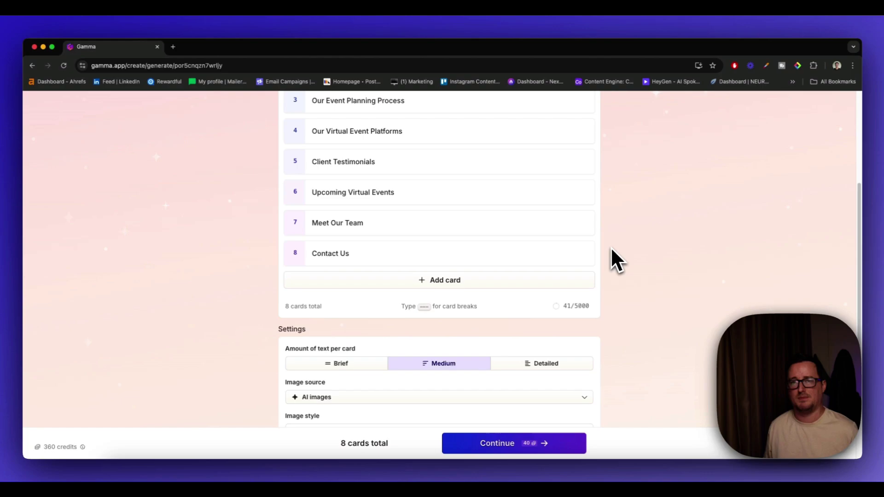
scroll(611, 247, down, 5)
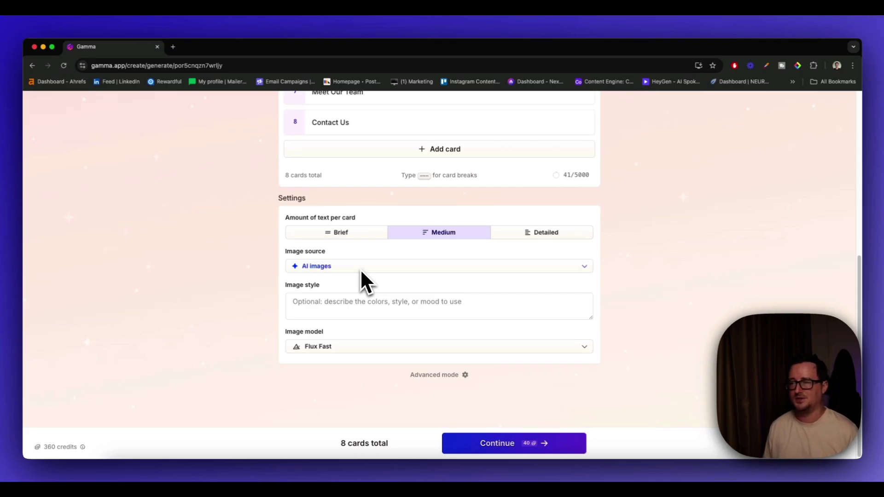
scroll(438, 338, down, 1)
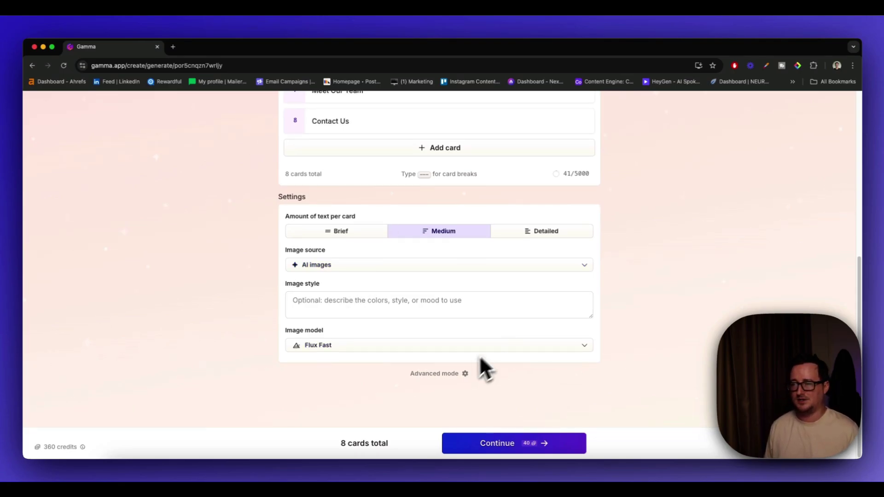
Open the advanced prompt editor and look over its options.
click(456, 374)
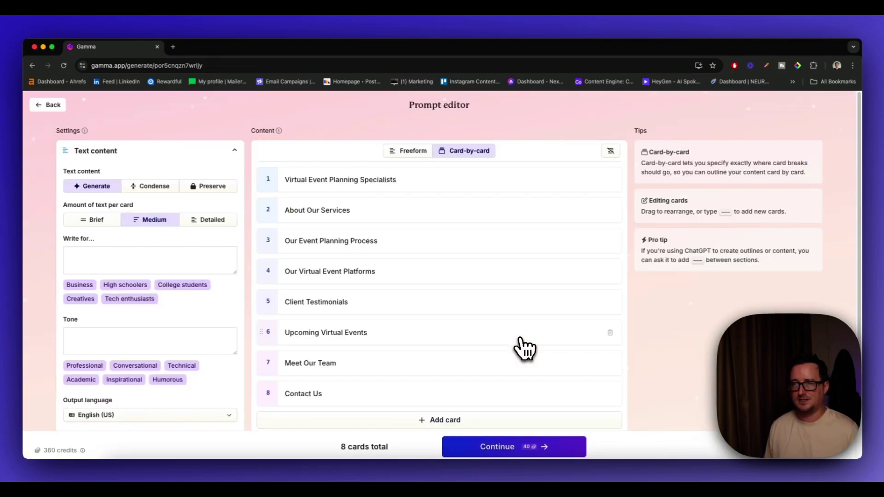
scroll(525, 341, down, 3)
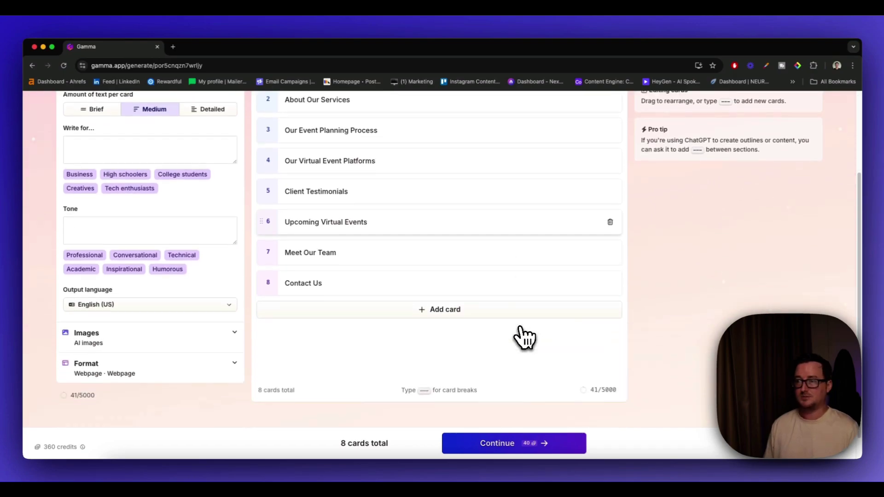
scroll(525, 339, up, 3)
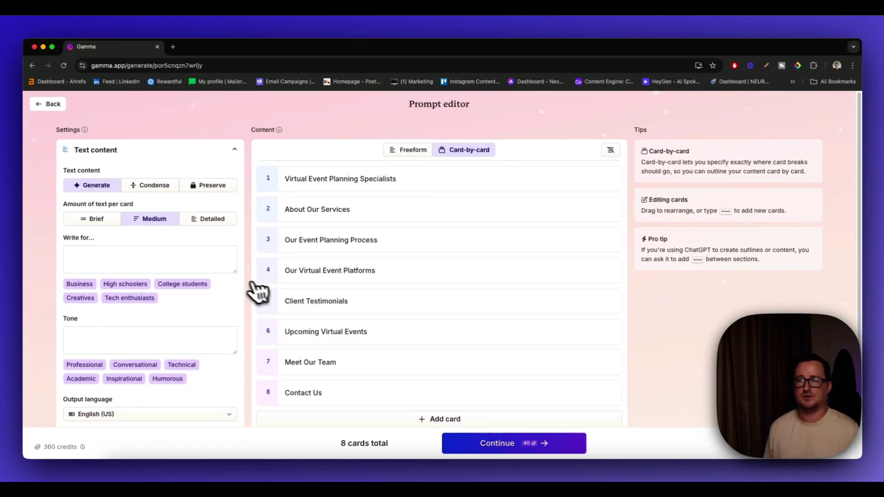
mouse_move(405, 293)
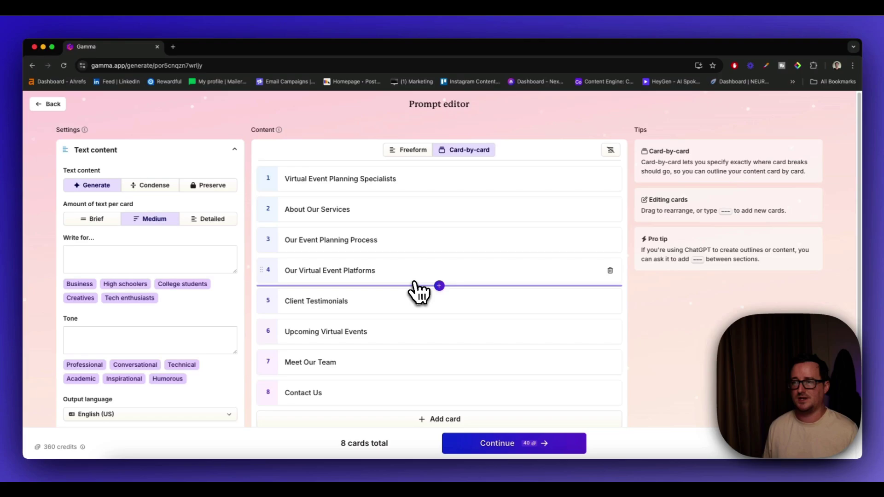
scroll(410, 216, down, 3)
scroll(391, 240, up, 3)
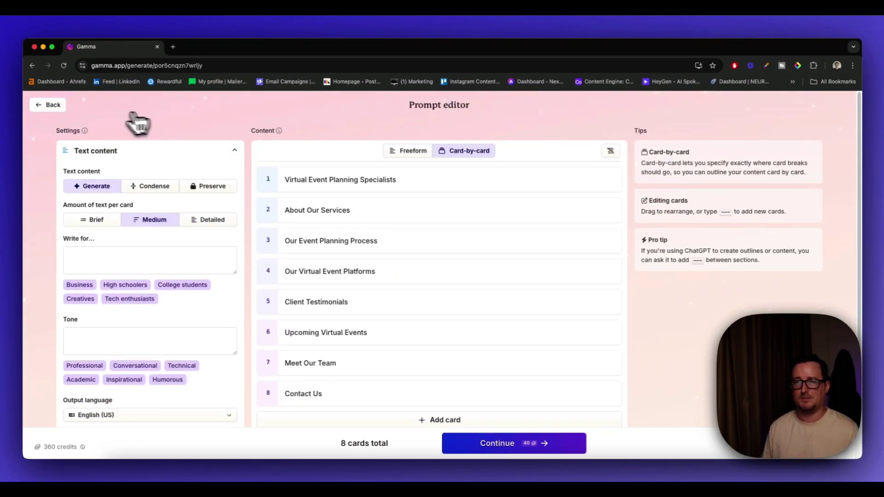
Return to the Create with AI page and reopen the virtual event planning website prompt.
click(53, 106)
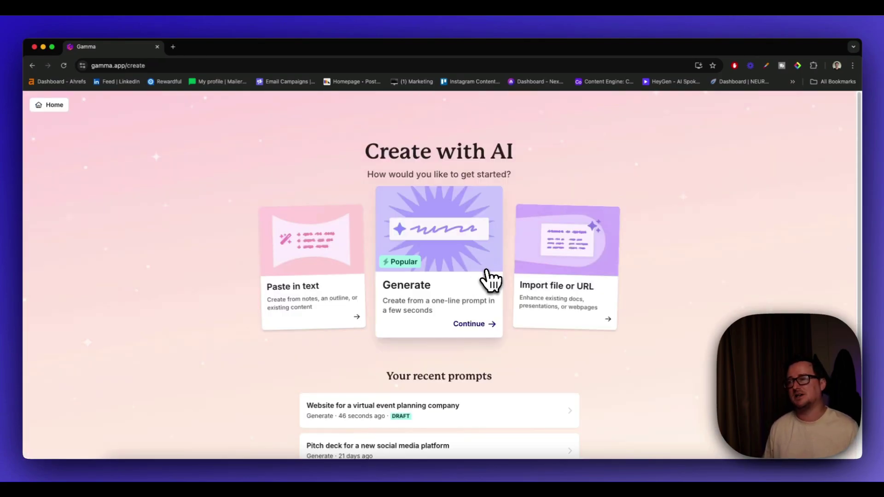
scroll(492, 282, down, 2)
click(488, 321)
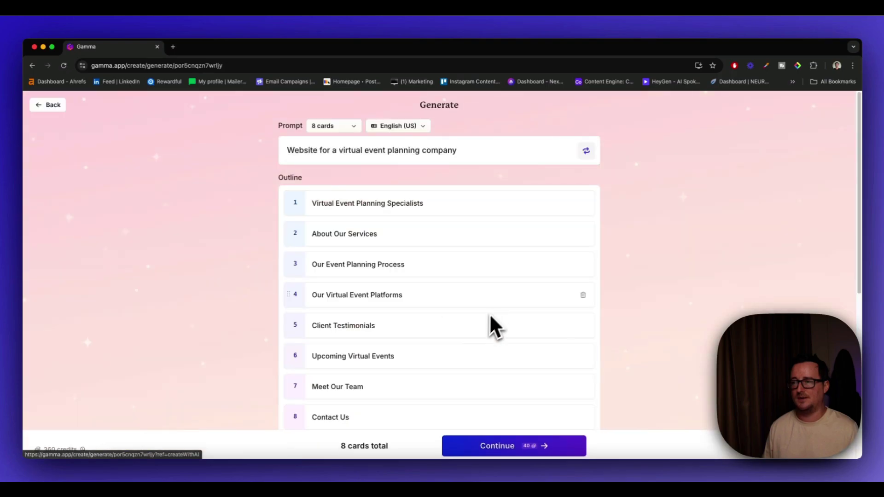
scroll(495, 318, down, 3)
scroll(500, 301, down, 4)
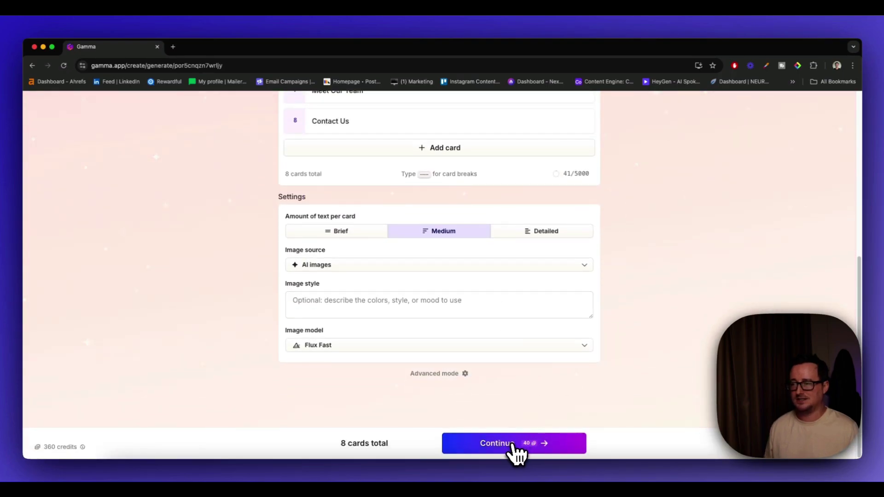
Move on to theme selection, pick the Soft Cloud theme and generate the site.
click(507, 446)
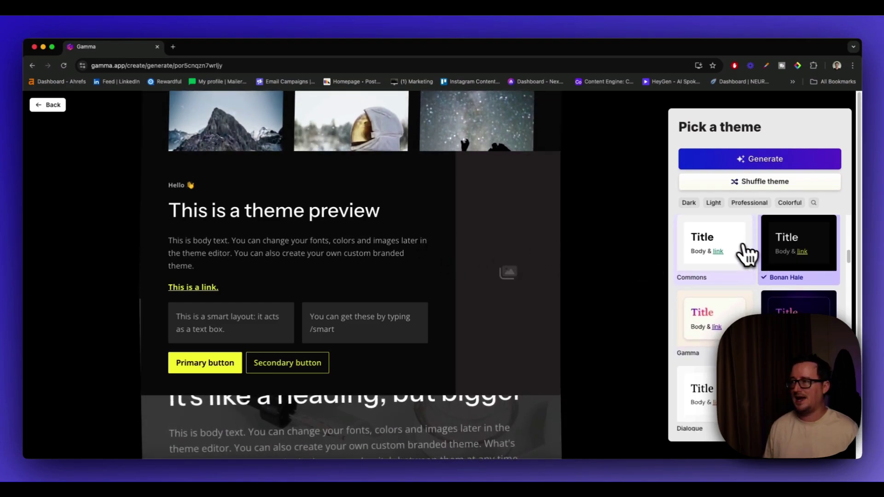
scroll(763, 262, down, 1)
scroll(764, 263, down, 3)
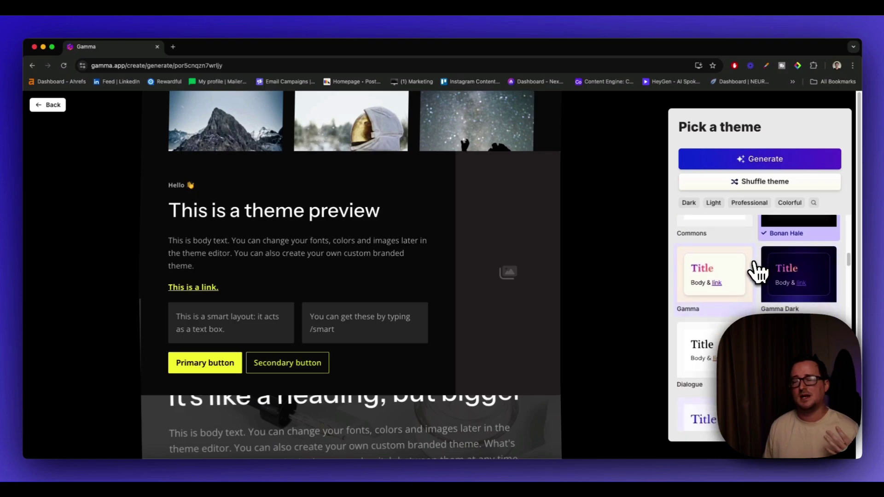
scroll(761, 266, down, 4)
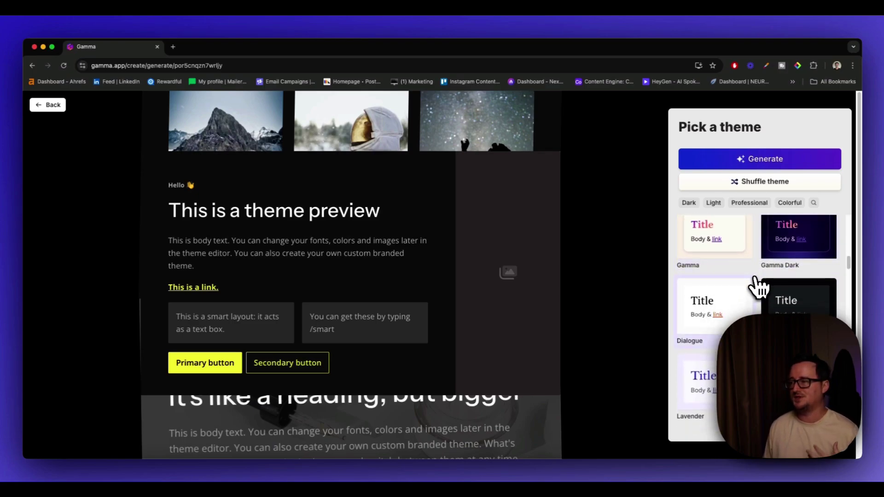
scroll(758, 289, down, 10)
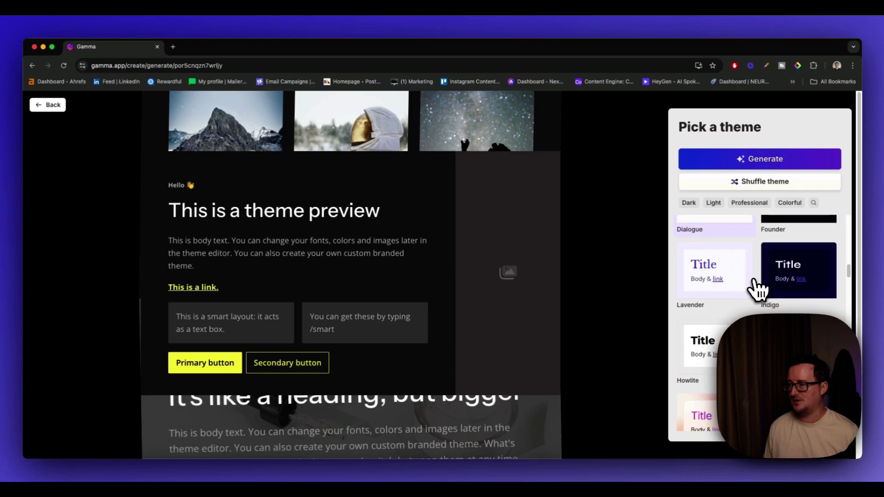
scroll(758, 289, down, 11)
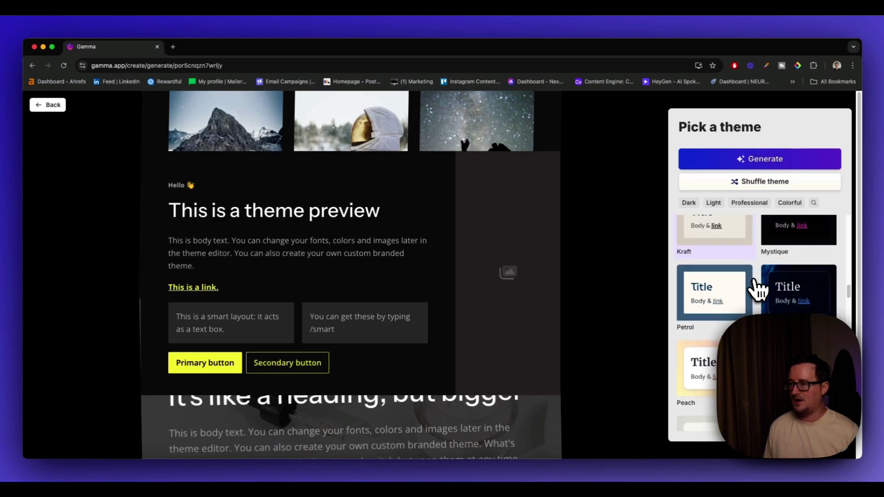
scroll(758, 289, down, 10)
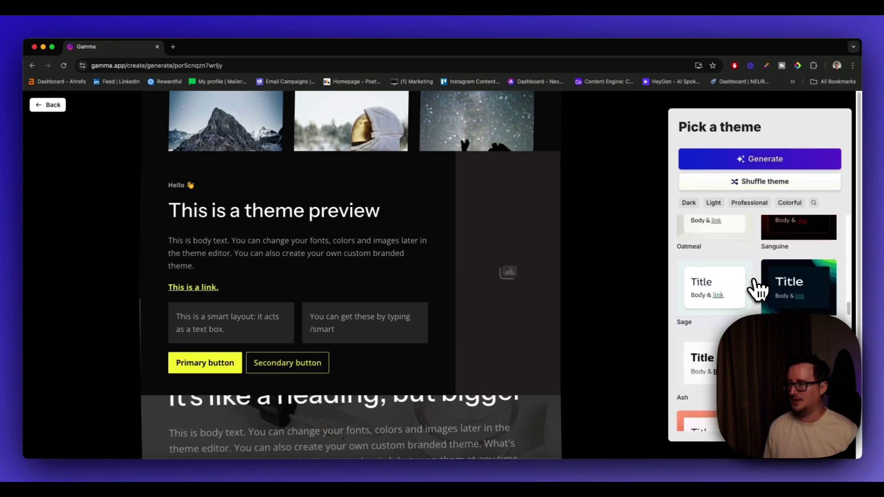
scroll(758, 290, up, 3)
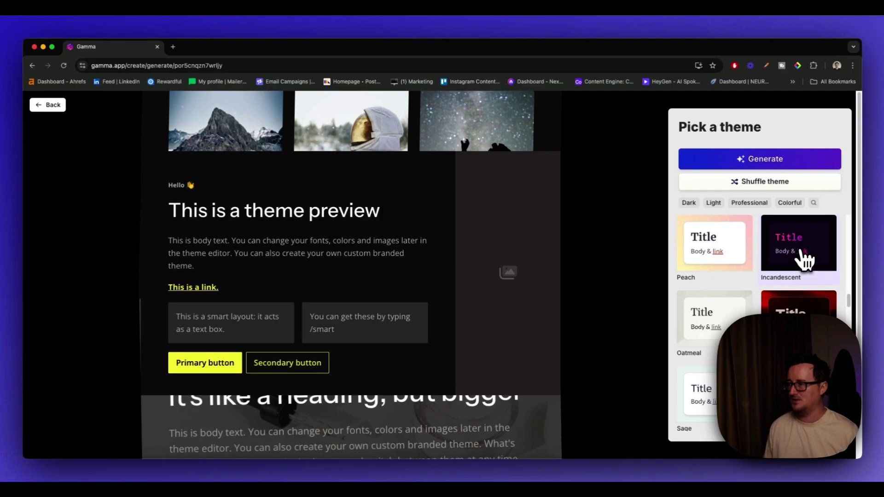
scroll(803, 264, up, 1)
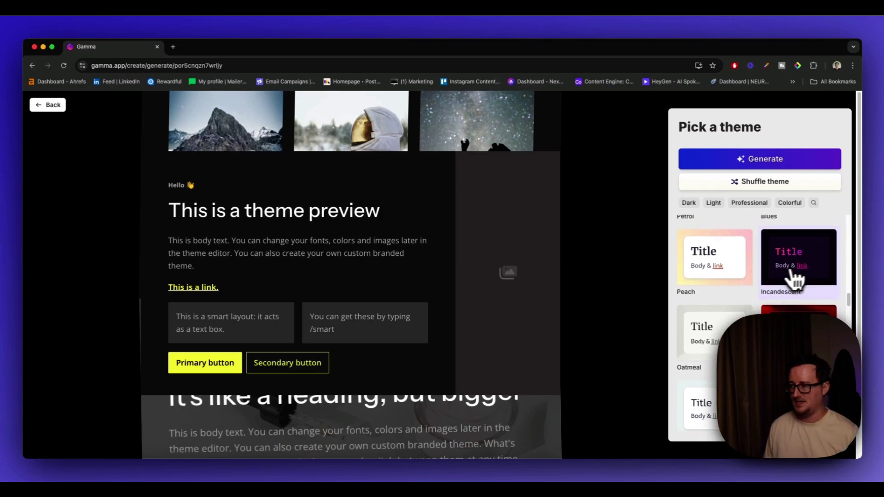
scroll(789, 278, down, 5)
scroll(782, 282, down, 3)
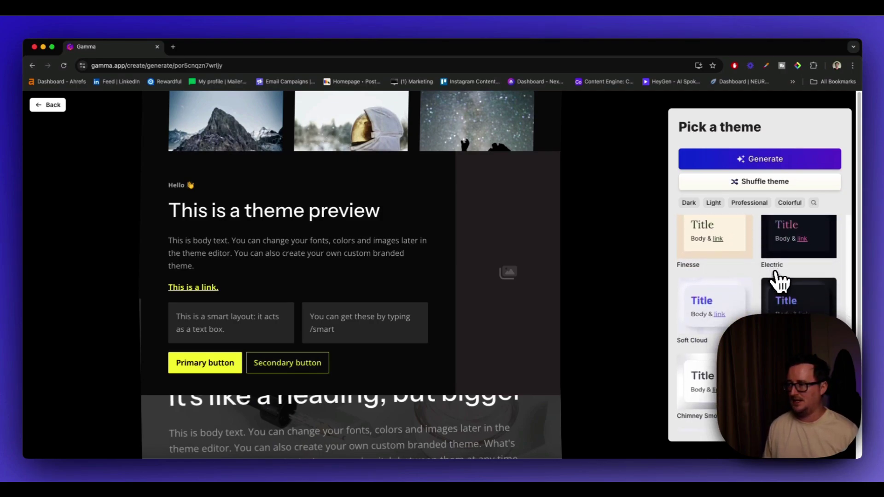
scroll(781, 282, down, 1)
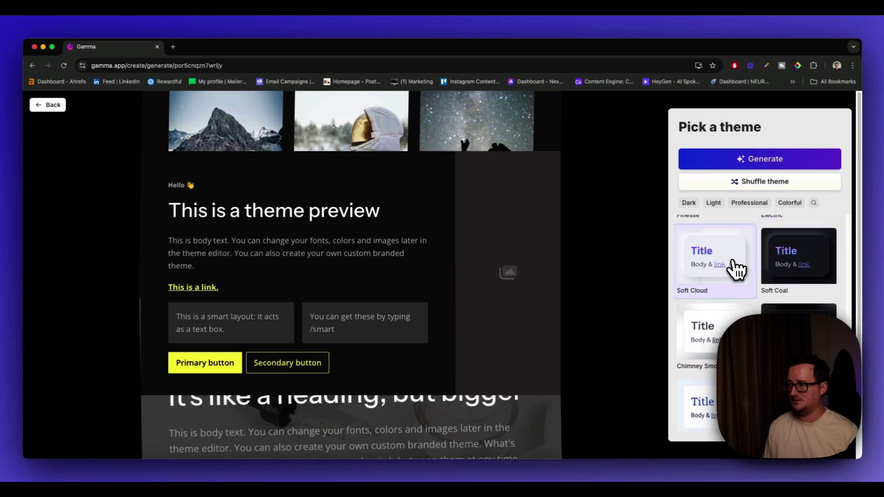
click(737, 269)
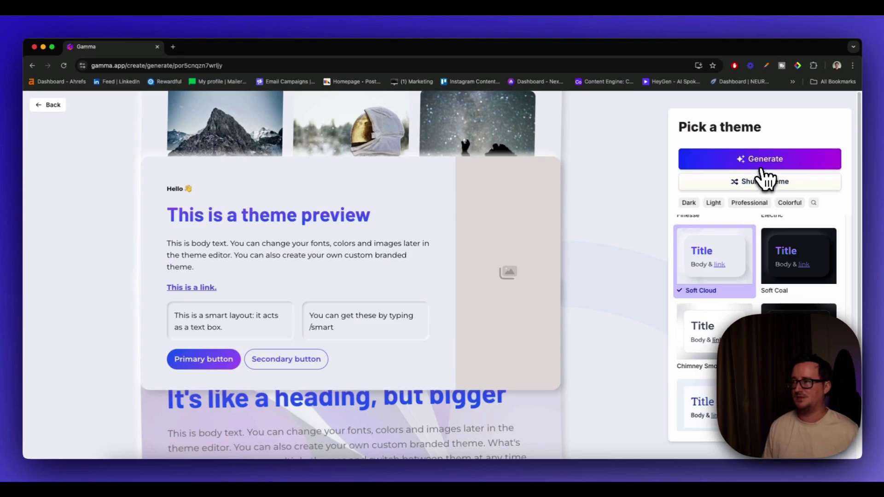
click(767, 166)
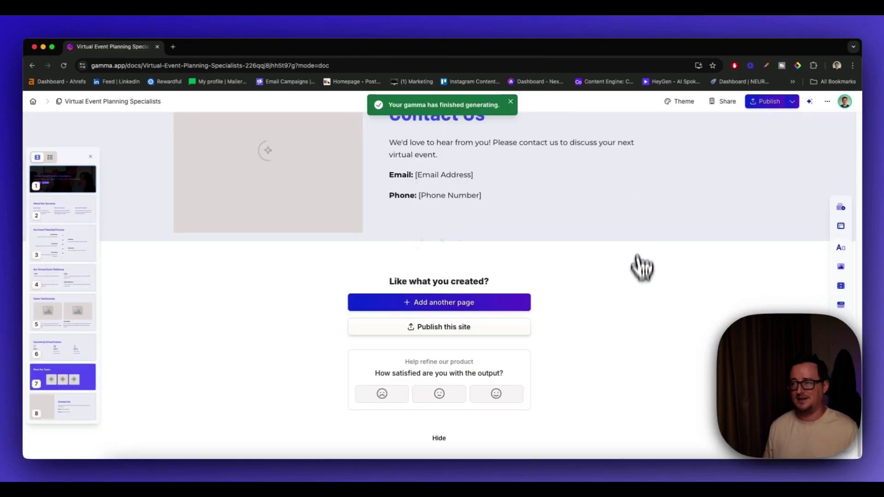
scroll(647, 315, up, 20)
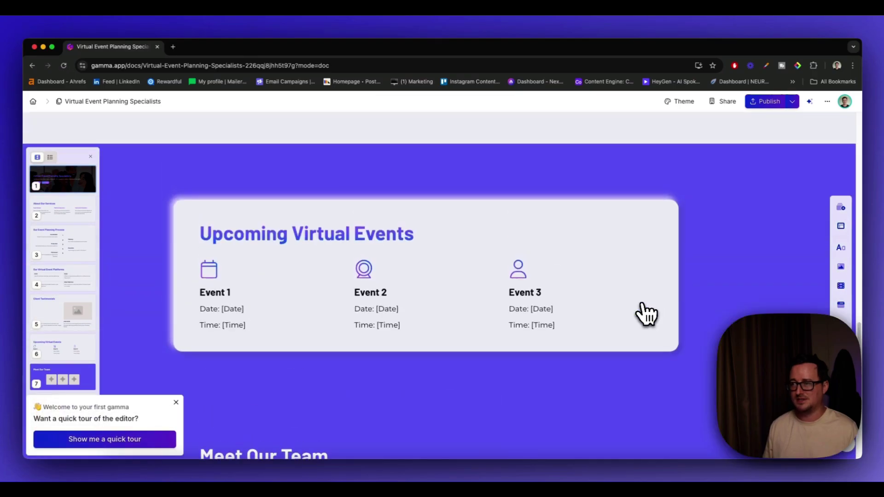
scroll(647, 315, up, 2)
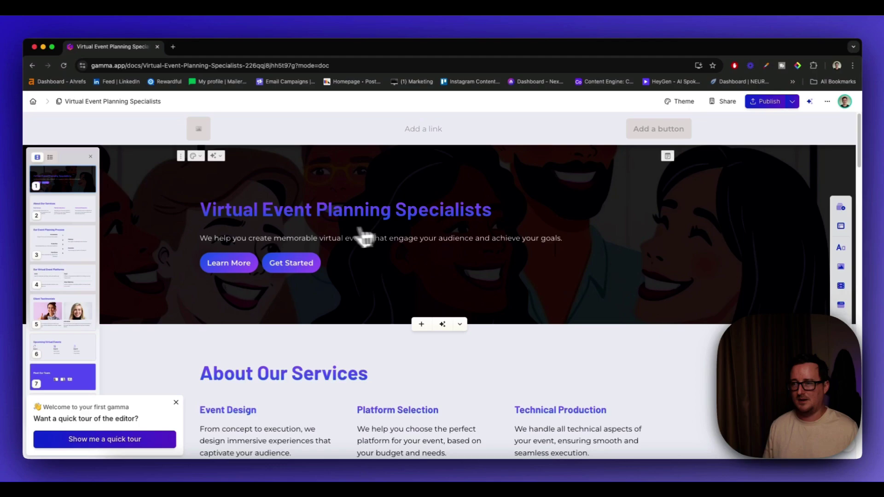
scroll(419, 269, down, 3)
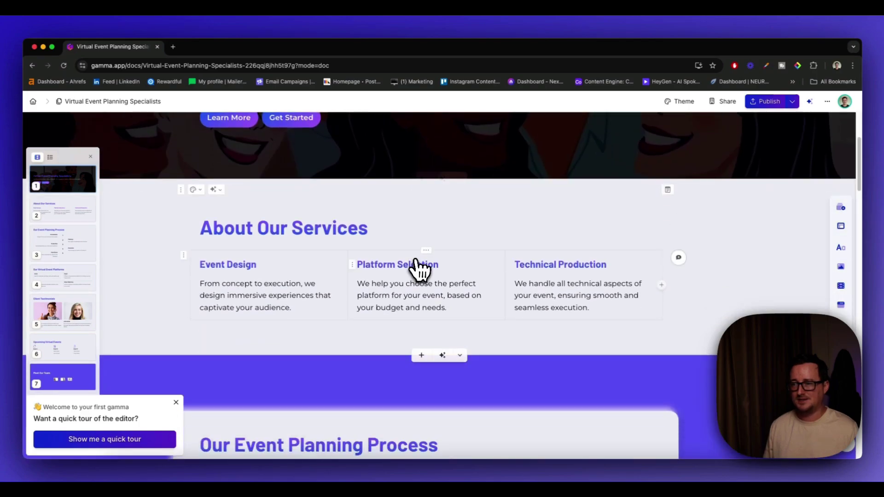
scroll(421, 271, down, 5)
scroll(410, 258, down, 3)
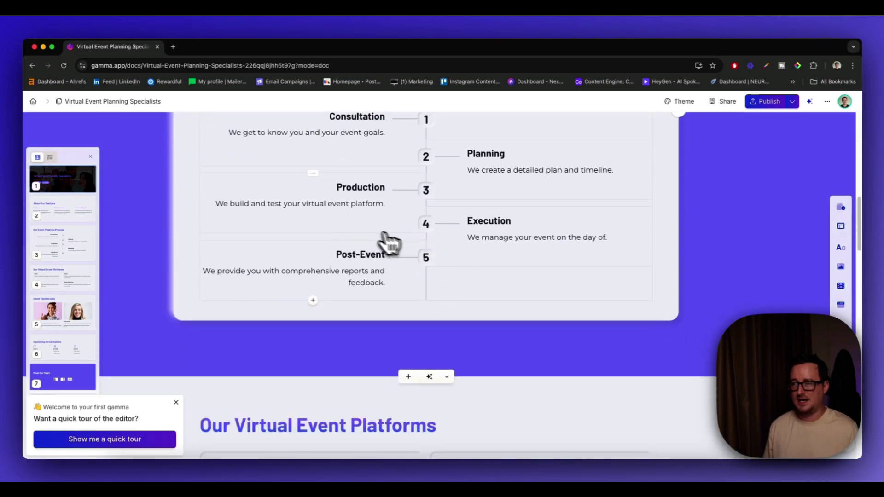
scroll(392, 240, up, 2)
scroll(394, 237, down, 6)
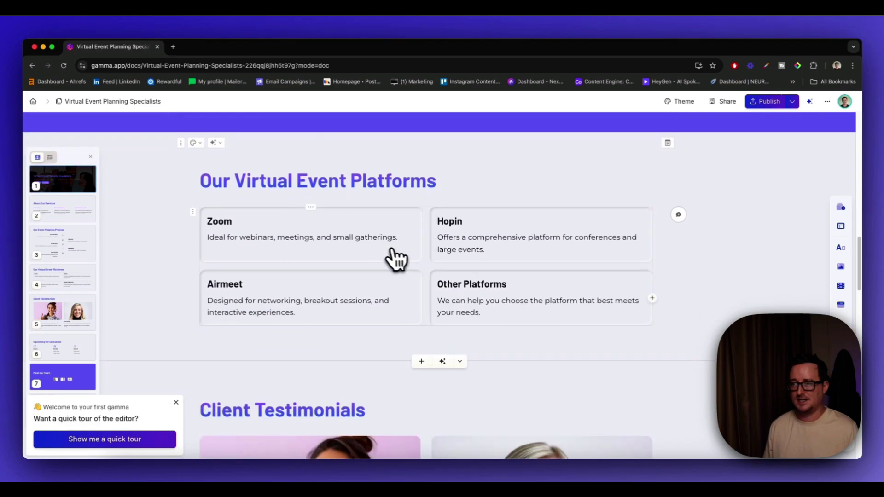
scroll(421, 256, down, 3)
scroll(415, 253, down, 3)
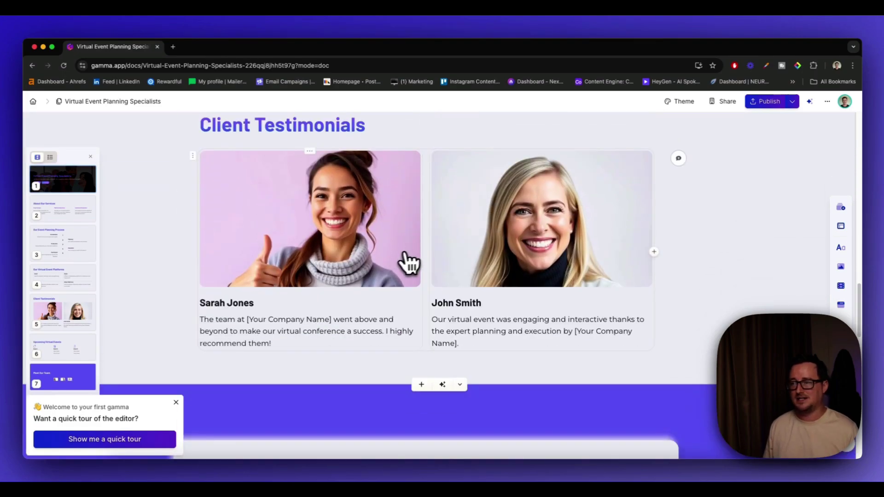
scroll(472, 266, down, 4)
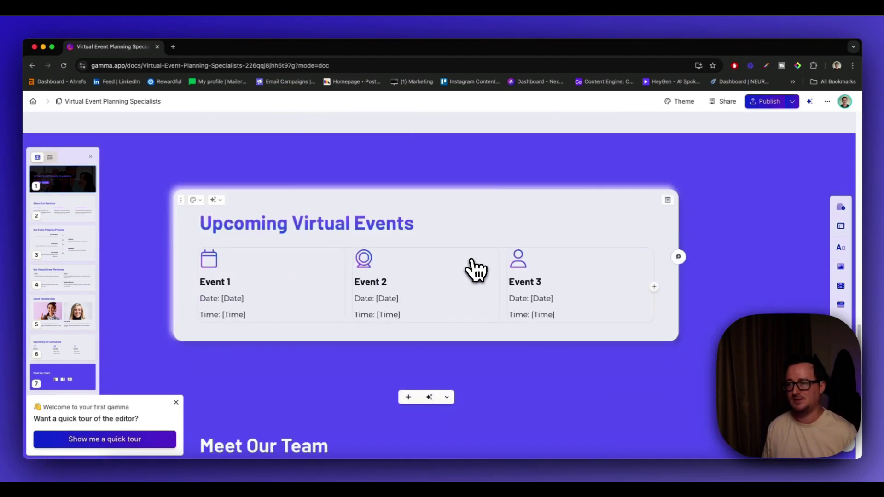
scroll(507, 277, down, 5)
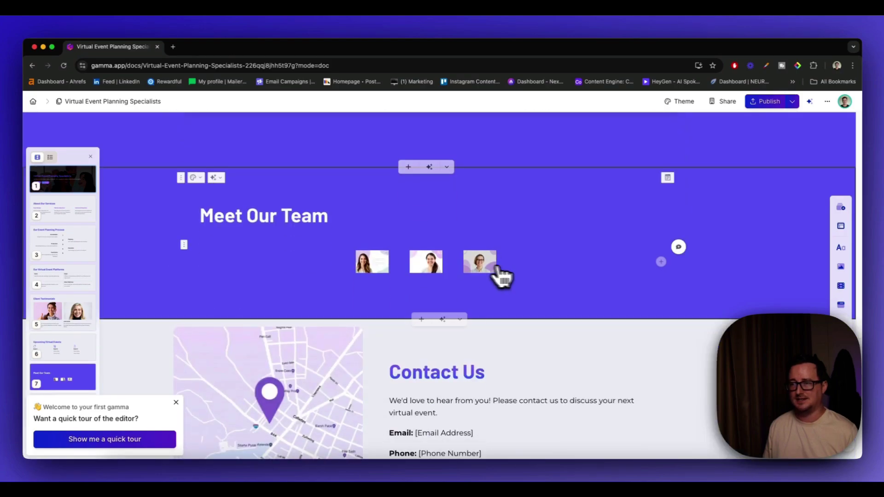
scroll(465, 274, down, 3)
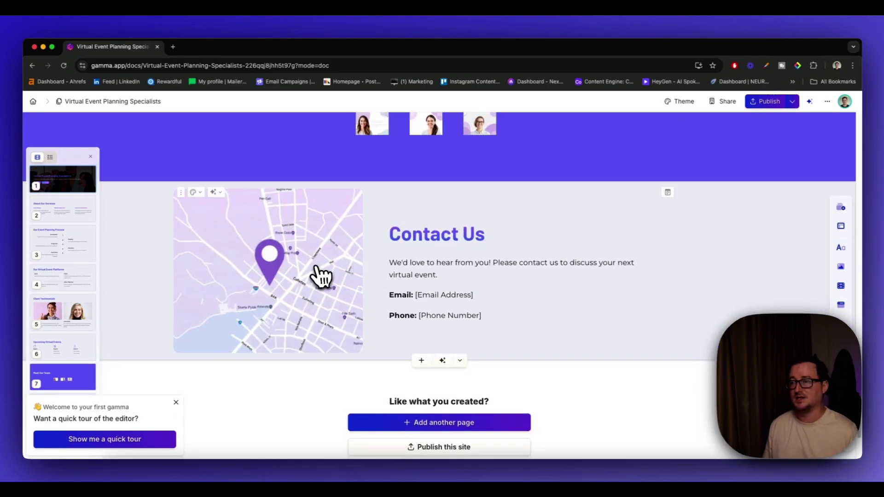
scroll(322, 279, down, 3)
scroll(465, 324, up, 15)
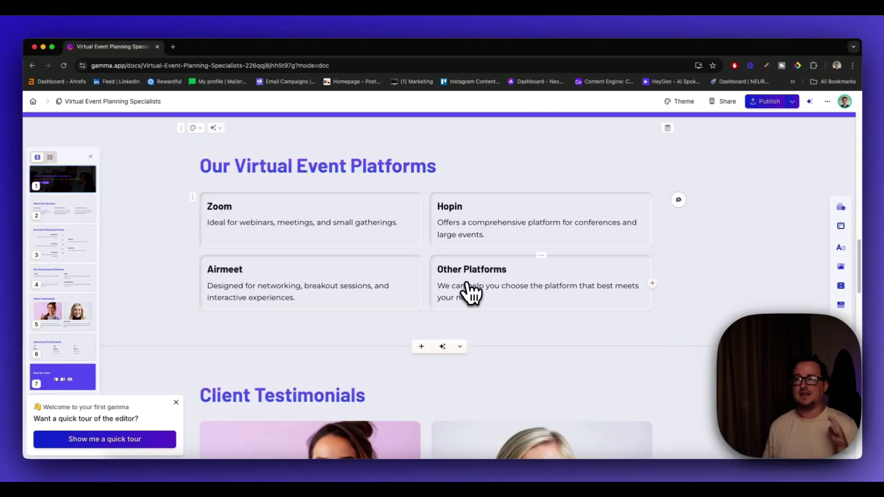
scroll(467, 276, up, 8)
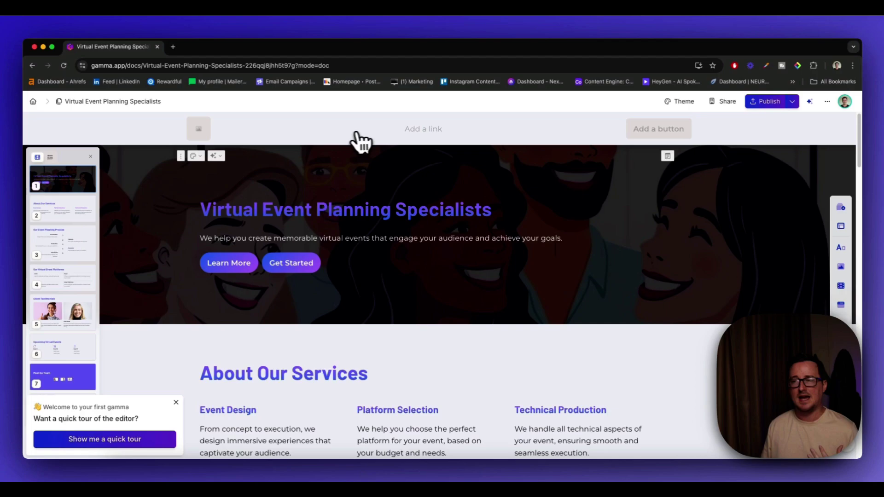
Start a link in the header bar, then browse the Images and Smart layouts insert panels.
click(435, 134)
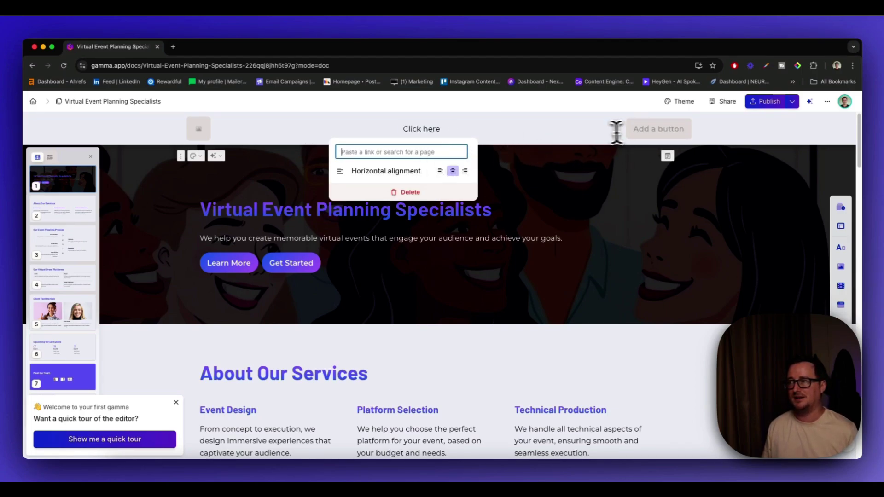
key(Escape)
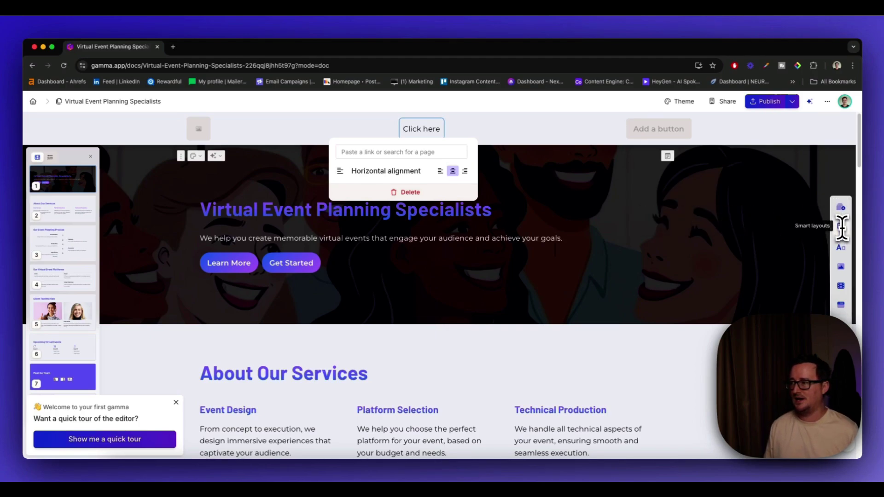
click(841, 269)
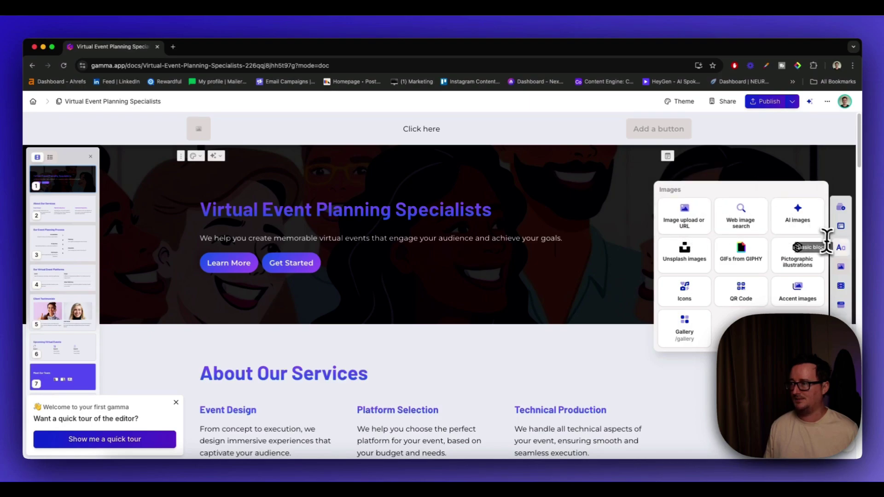
click(842, 228)
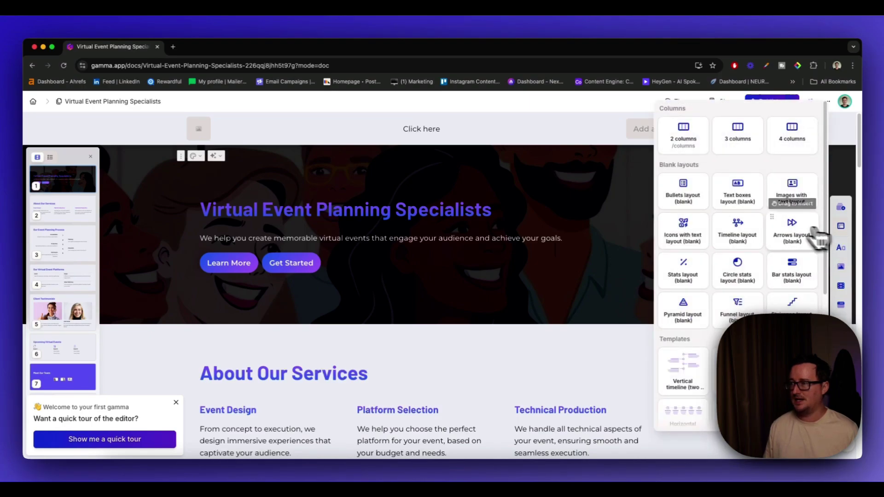
scroll(769, 223, down, 3)
scroll(770, 223, down, 4)
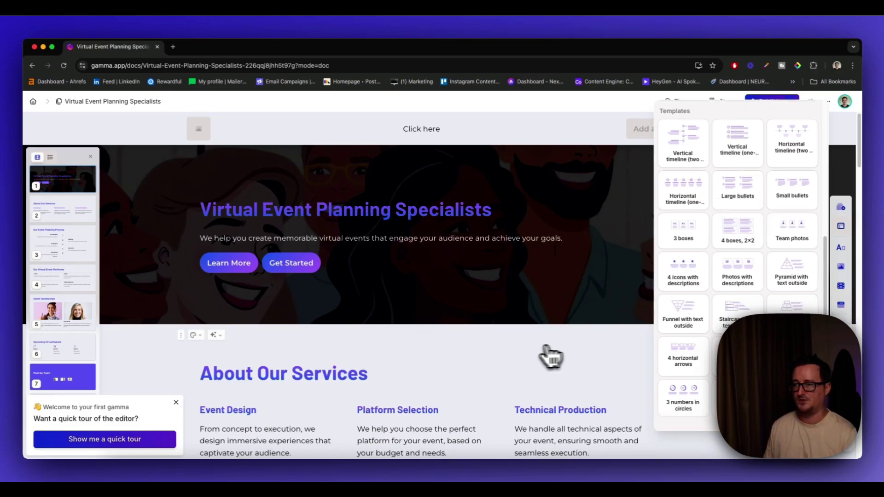
Dismiss the welcome tour prompt and switch from Basic blocks back to Smart layouts.
click(176, 402)
scroll(469, 354, down, 3)
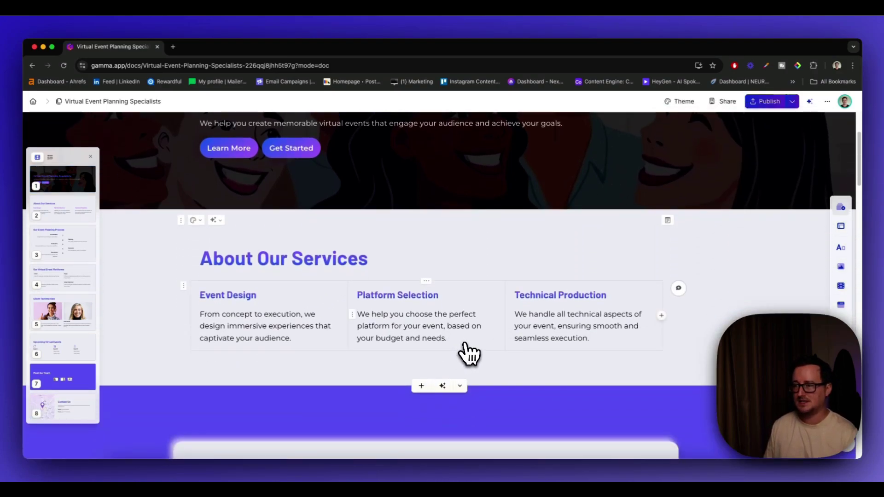
scroll(469, 355, down, 2)
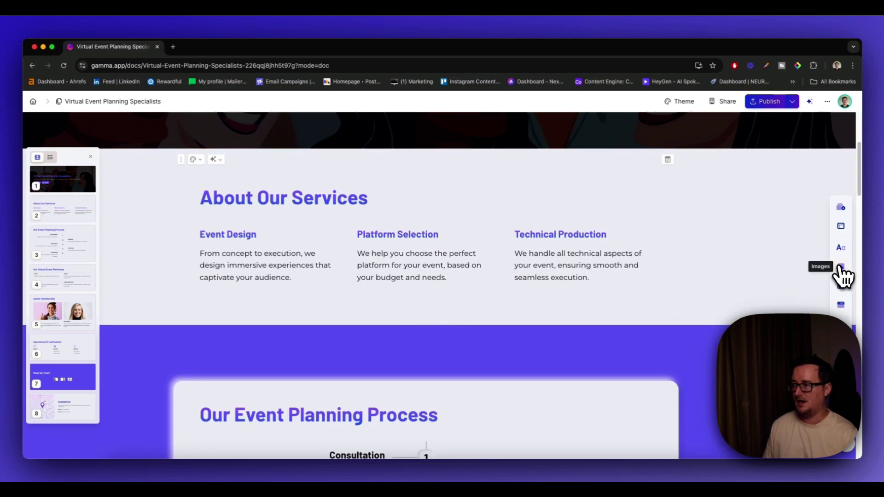
click(842, 251)
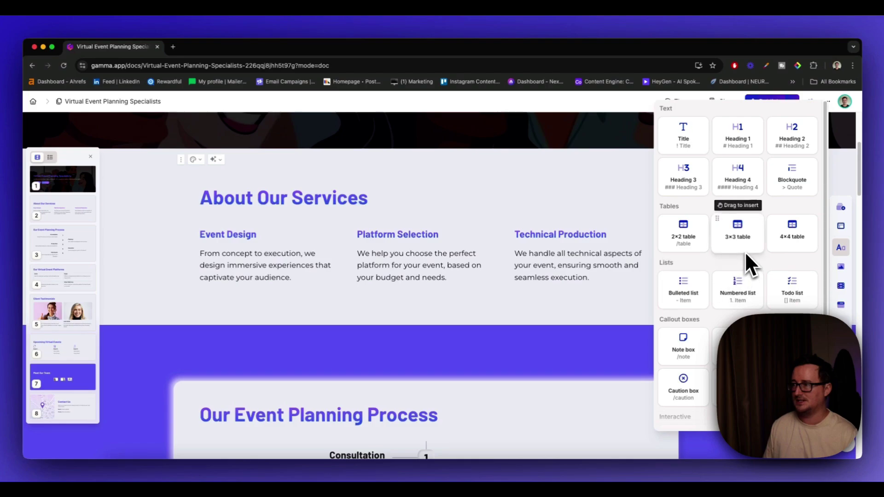
click(841, 226)
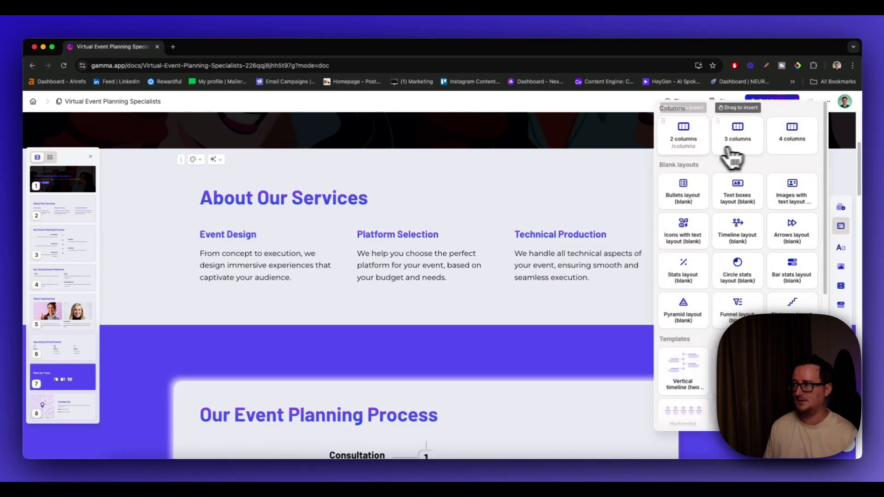
Drag a 2-column layout under About Our Services and add an 'In London' title block.
drag(700, 138, 459, 234)
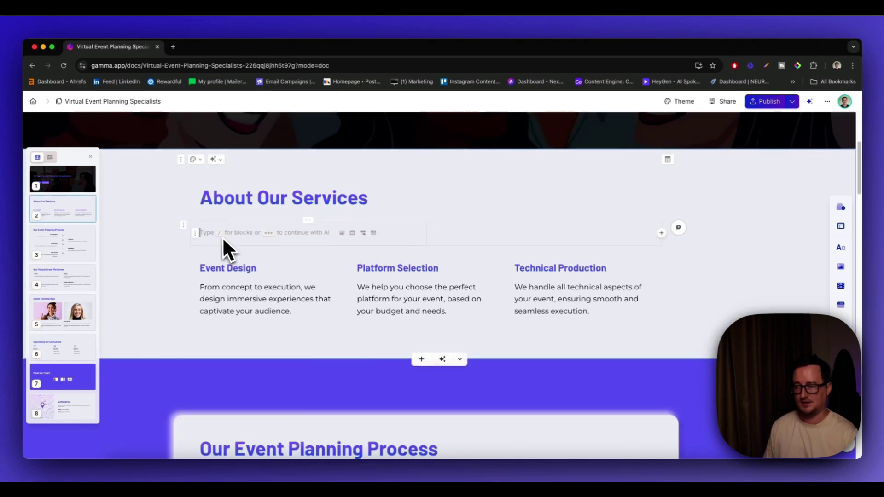
text(/)
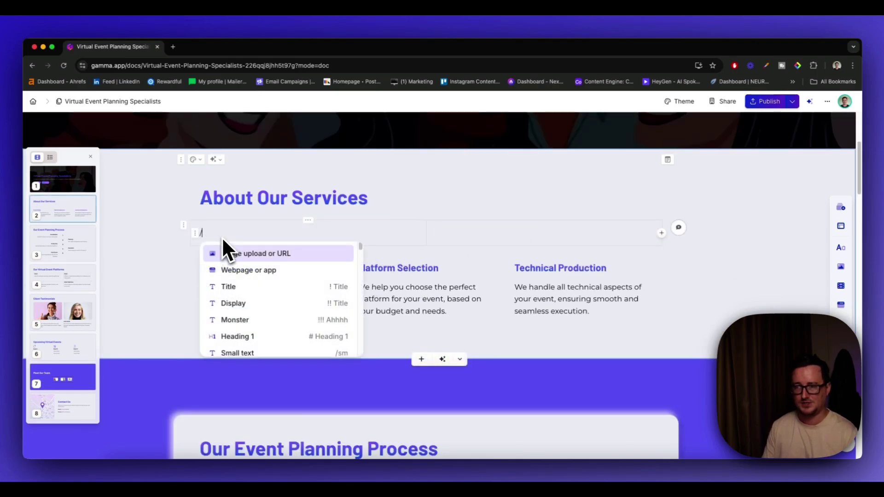
scroll(272, 290, down, 2)
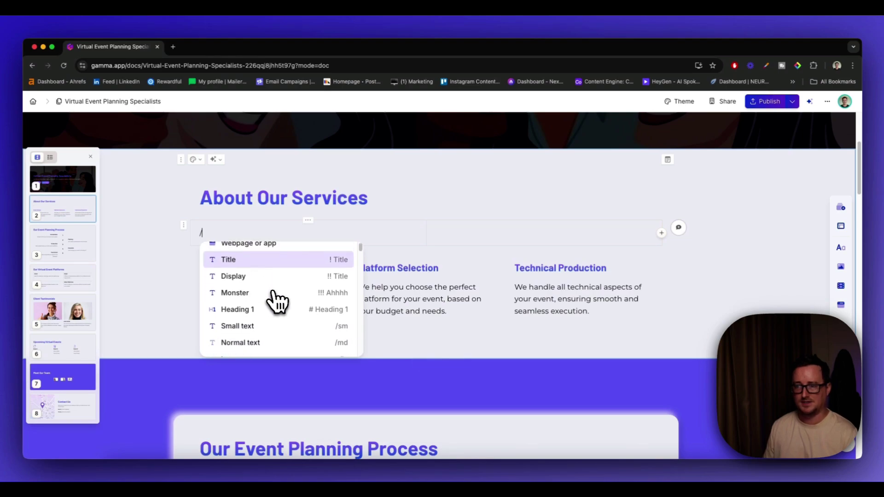
scroll(276, 302, up, 2)
click(260, 288)
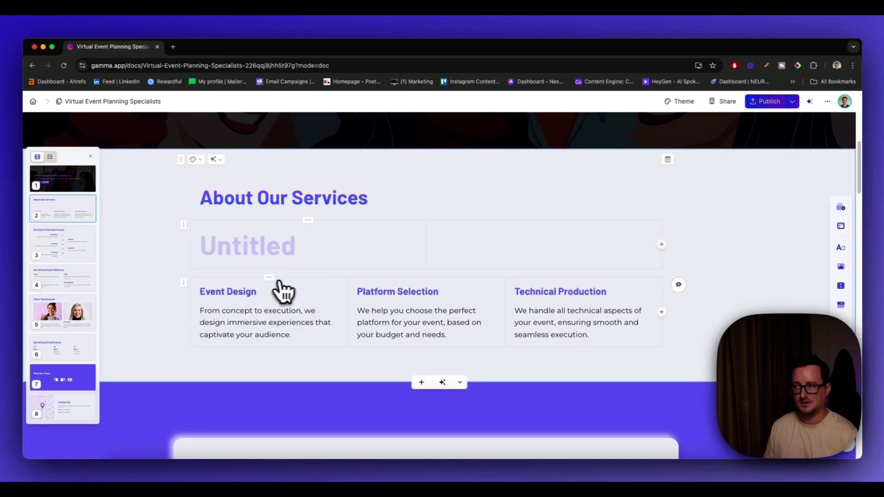
text(In London)
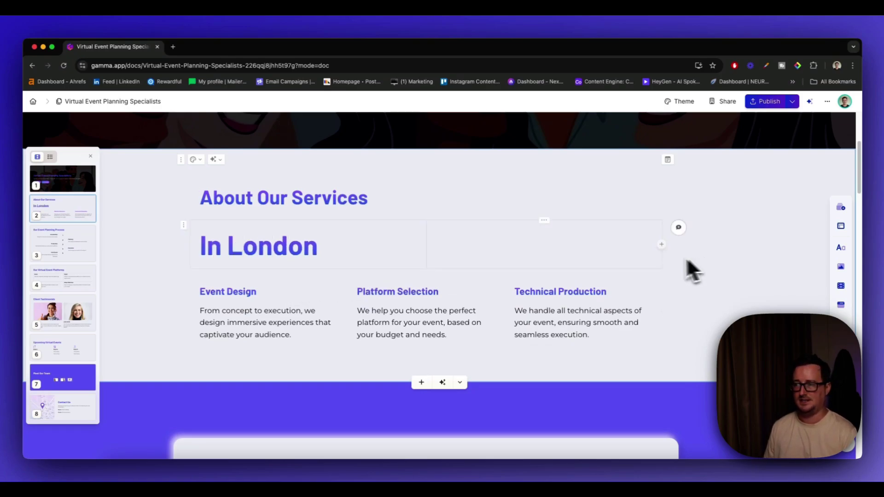
scroll(687, 258, down, 10)
Scroll down to the team section, selecting then deselecting the first team member photo.
scroll(645, 258, down, 6)
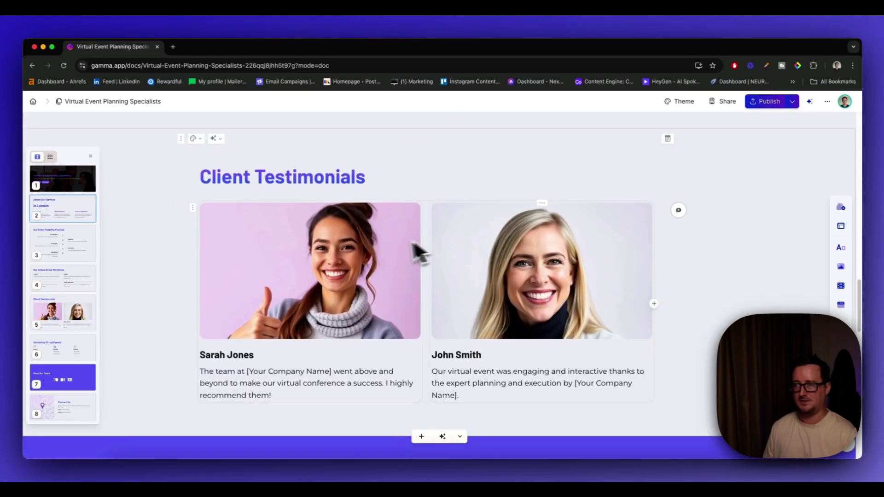
scroll(488, 250, down, 8)
scroll(502, 242, down, 4)
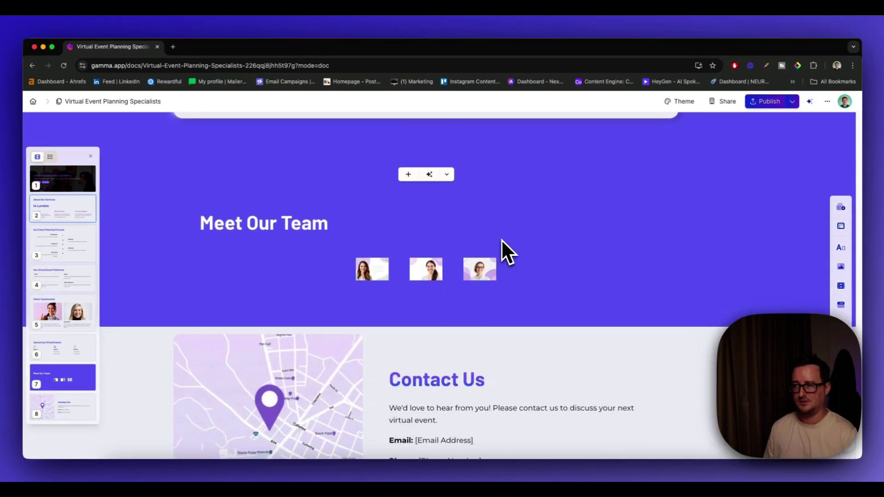
click(376, 259)
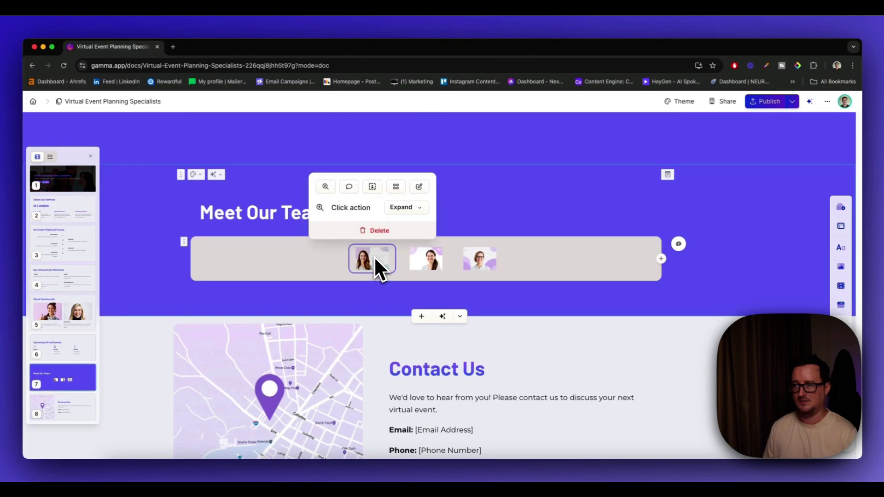
click(559, 296)
scroll(567, 309, down, 5)
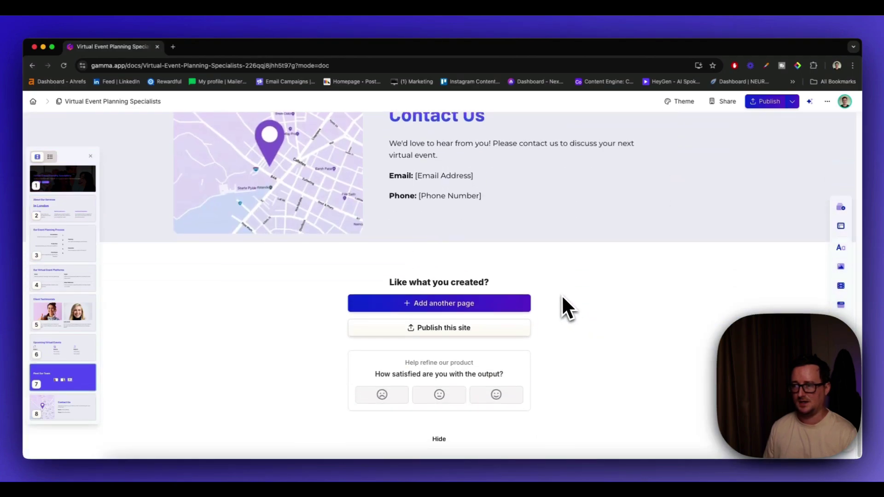
Add another page with AI from the recent virtual event planning website prompt.
click(500, 304)
scroll(479, 297, down, 3)
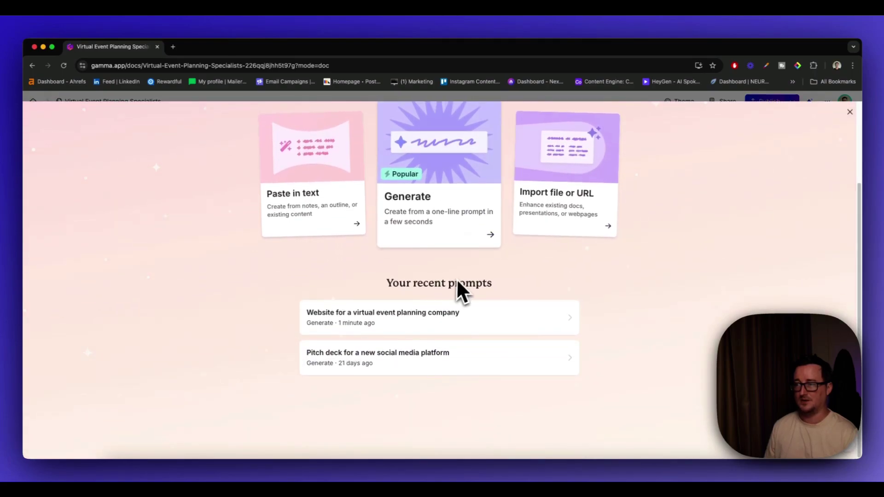
scroll(459, 288, up, 3)
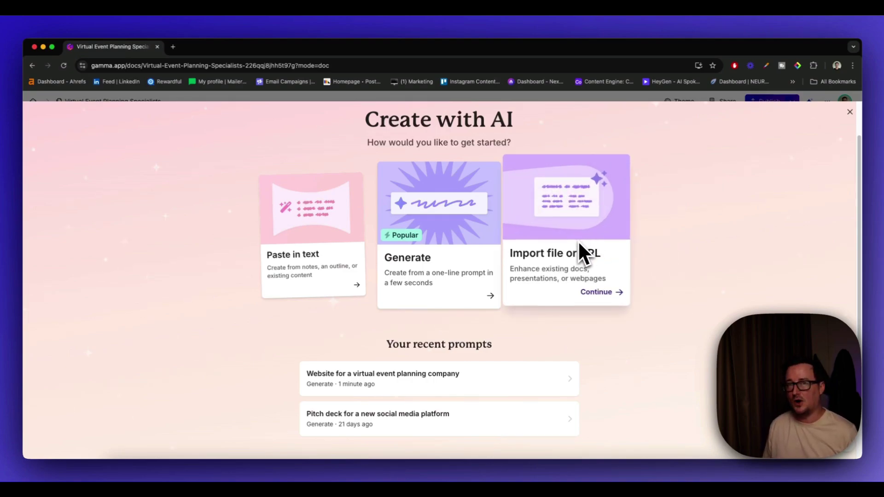
click(619, 296)
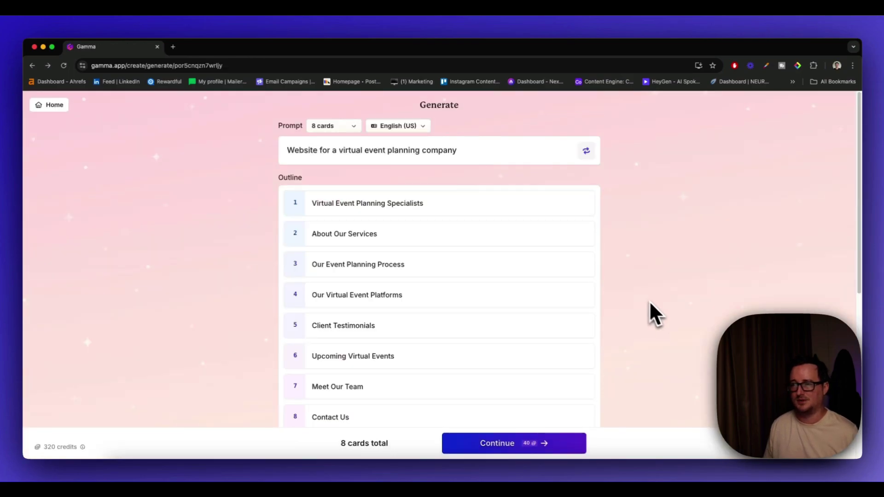
Accept the outline, shuffle the suggested themes, choose Sage and generate the site.
click(509, 445)
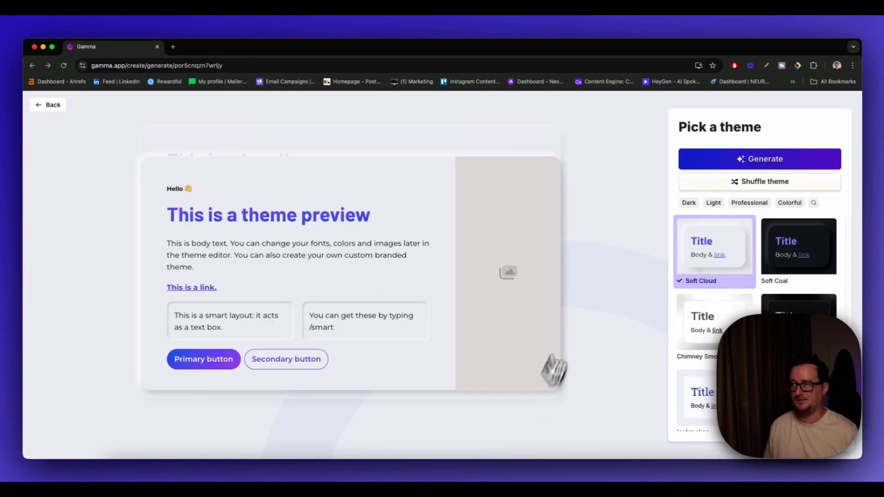
click(735, 182)
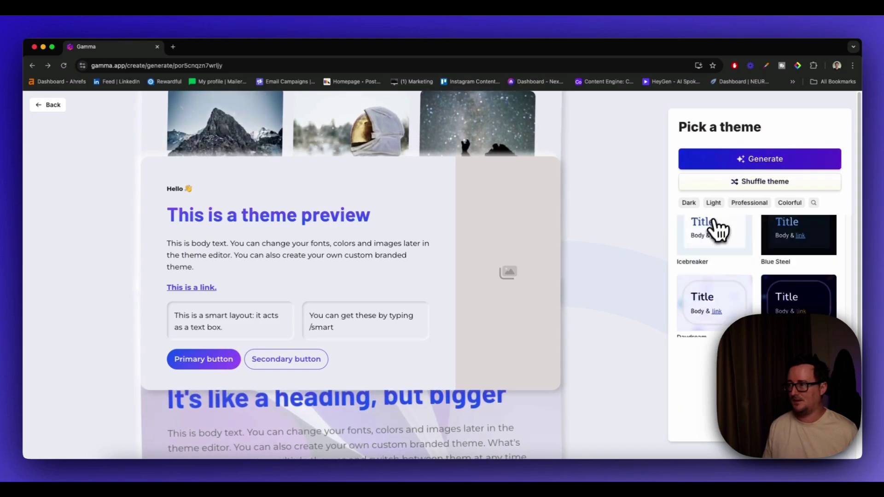
scroll(717, 235, down, 5)
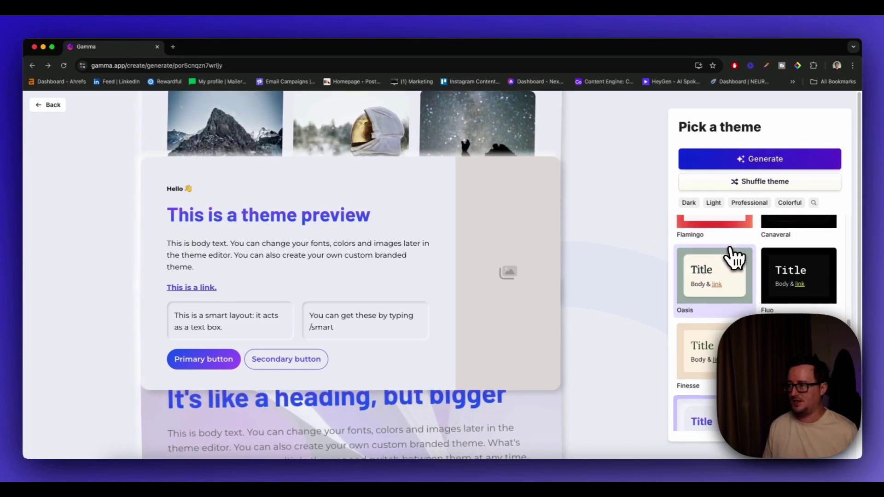
scroll(734, 262, up, 3)
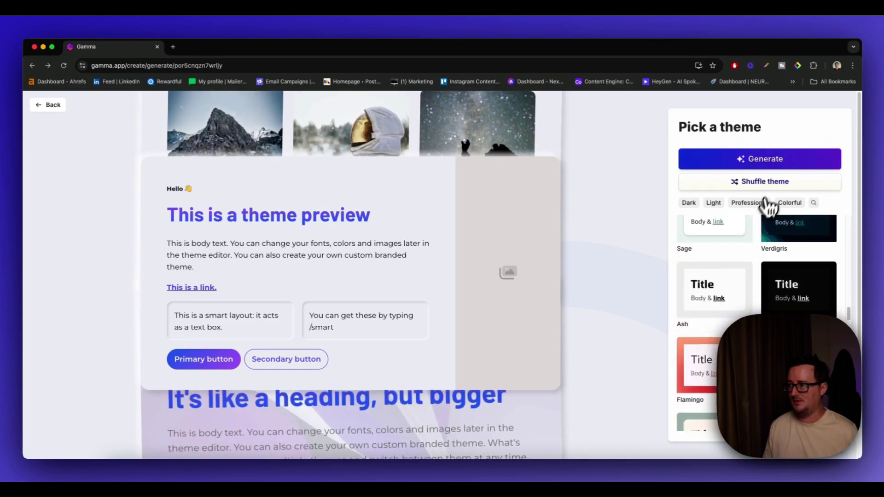
click(737, 221)
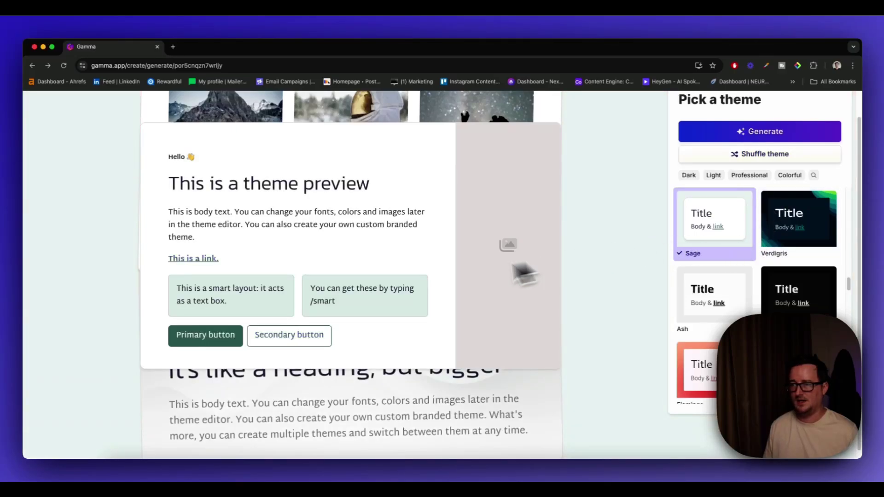
click(766, 133)
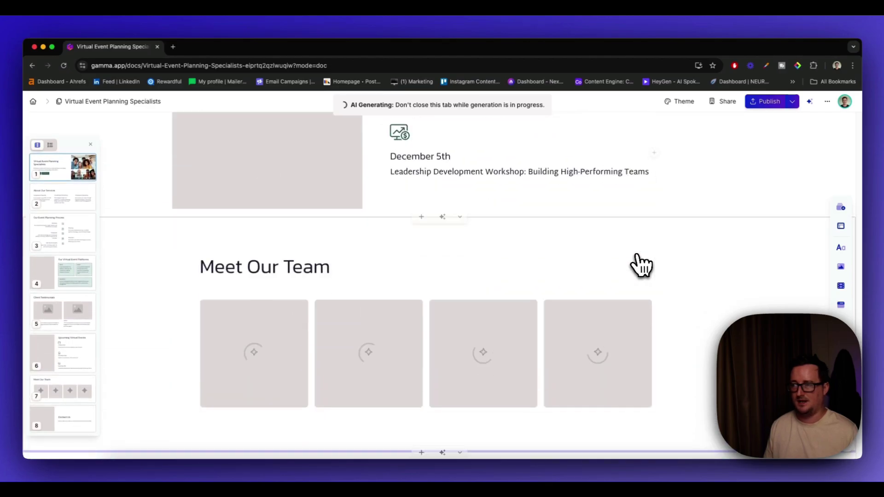
Scroll through the generated Sage-themed site's cards and back up toward the title card.
scroll(640, 265, up, 6)
scroll(612, 289, down, 3)
scroll(695, 275, up, 1)
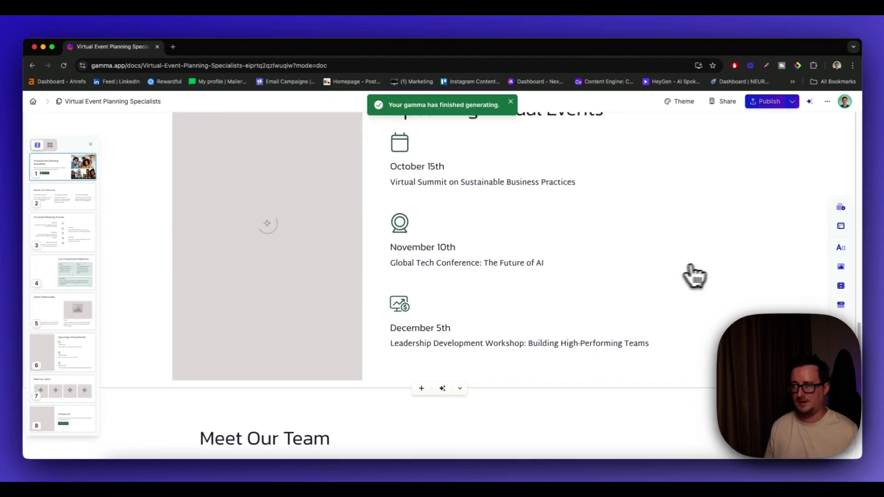
scroll(694, 275, down, 10)
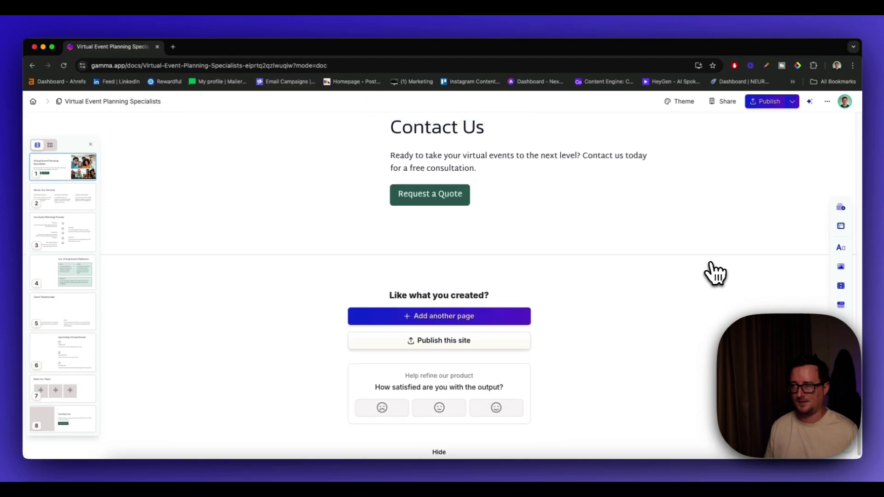
scroll(716, 270, up, 20)
scroll(715, 266, down, 6)
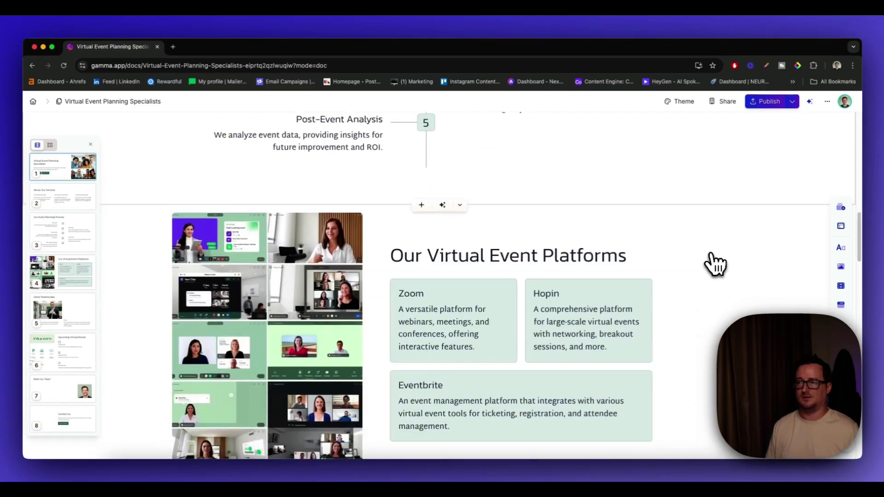
scroll(715, 265, down, 3)
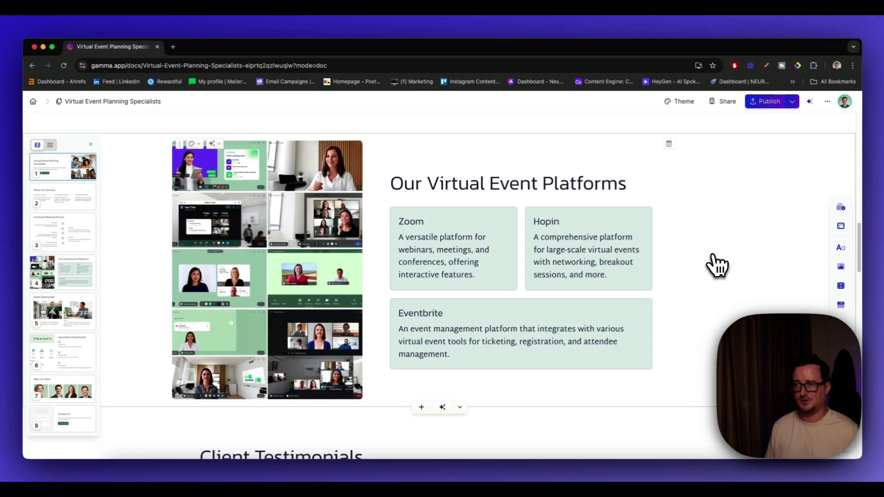
scroll(700, 266, up, 15)
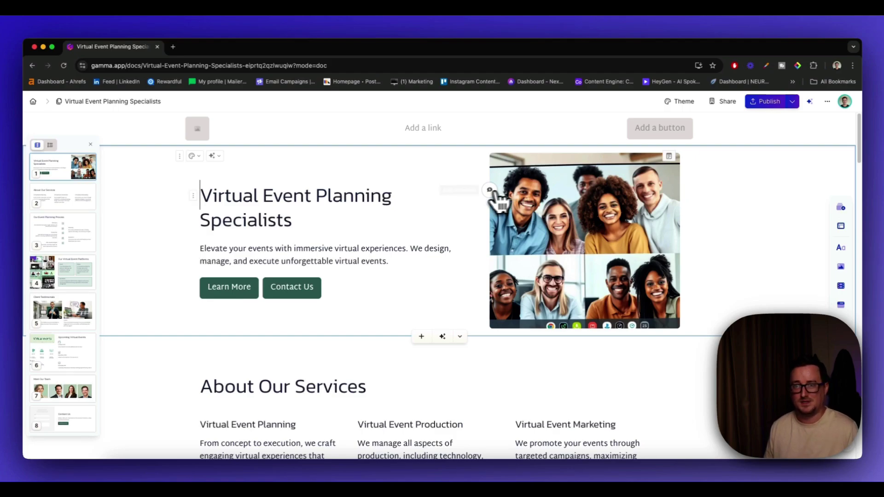
Return to the dashboard and start a new AI-generated site from Sites.
click(34, 102)
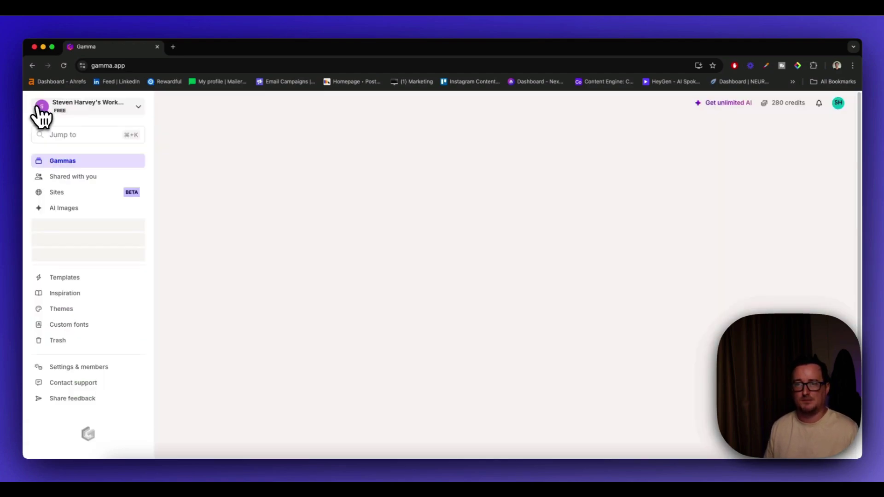
click(92, 193)
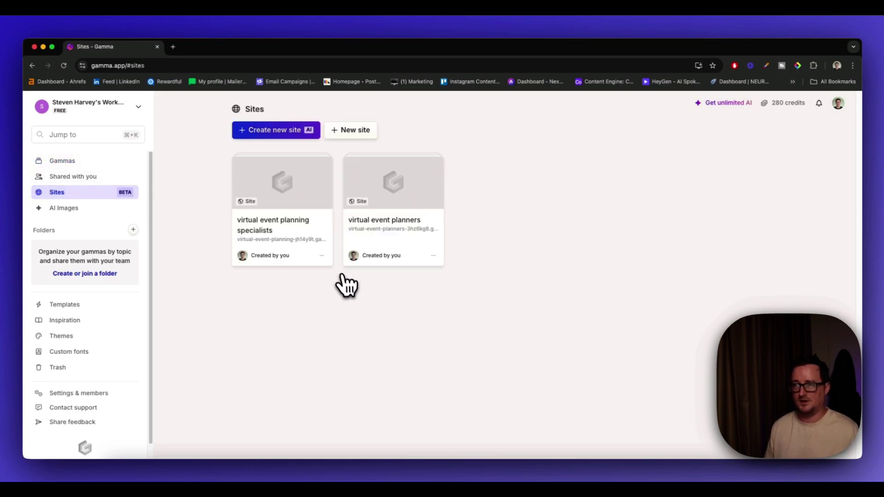
click(285, 132)
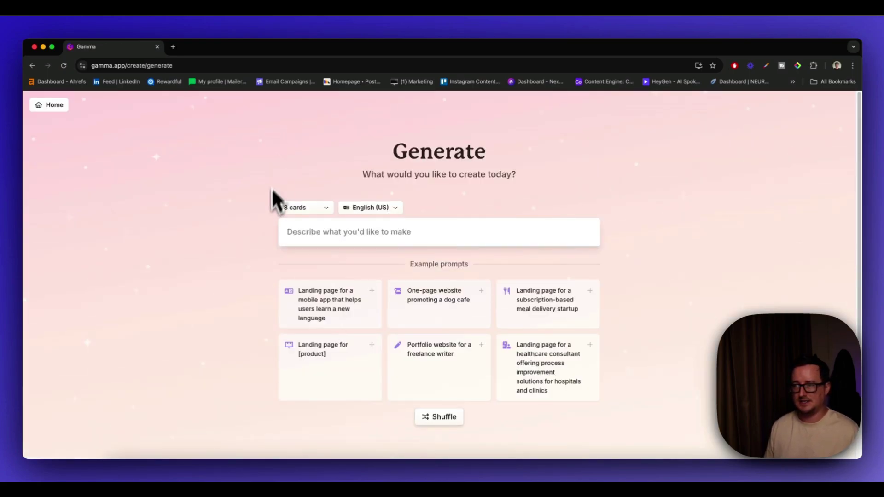
Set the site generator to 10 cards and shuffle the example prompts.
click(292, 208)
click(386, 378)
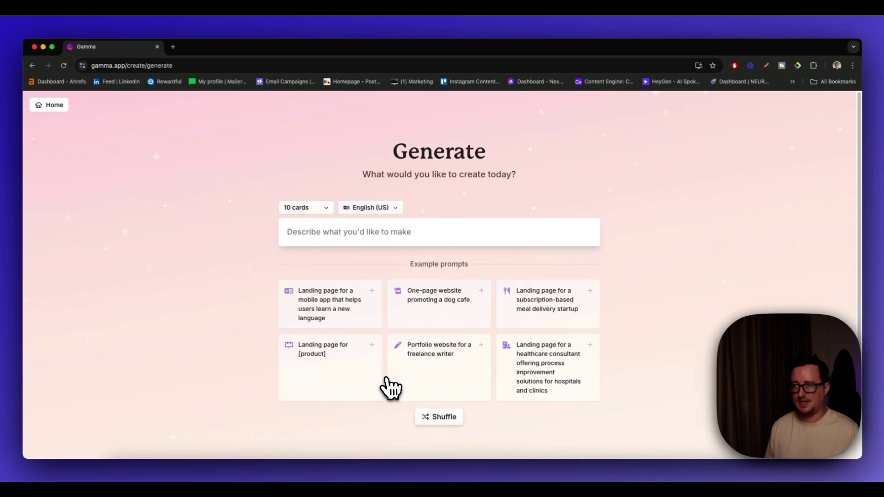
scroll(308, 350, down, 2)
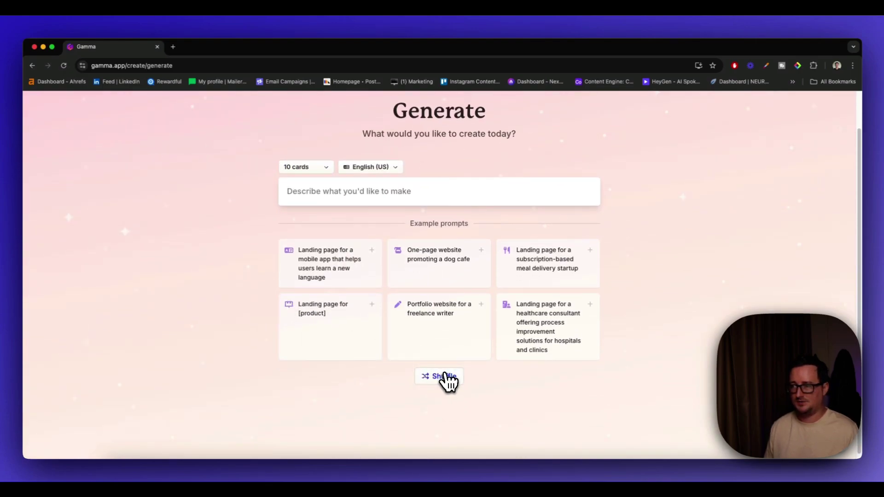
click(444, 376)
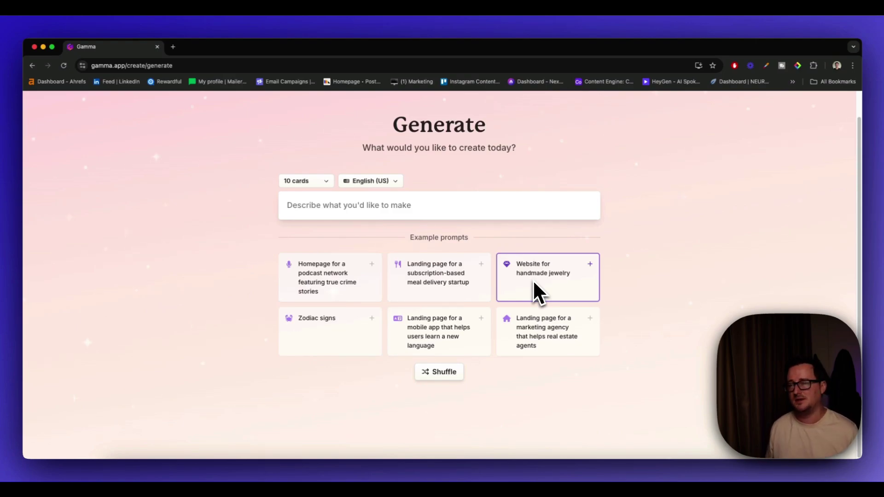
Write a prompt for a dog grooming business website and generate its outline.
click(392, 215)
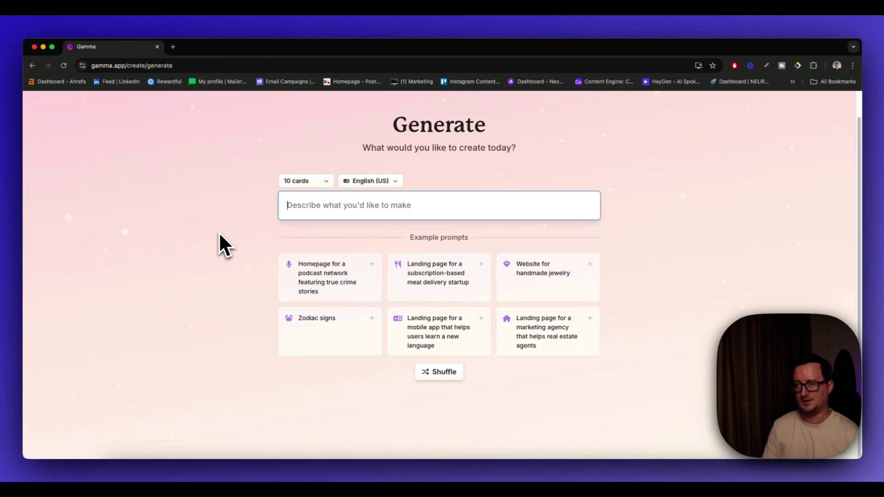
text(create a website for my dog grooming business)
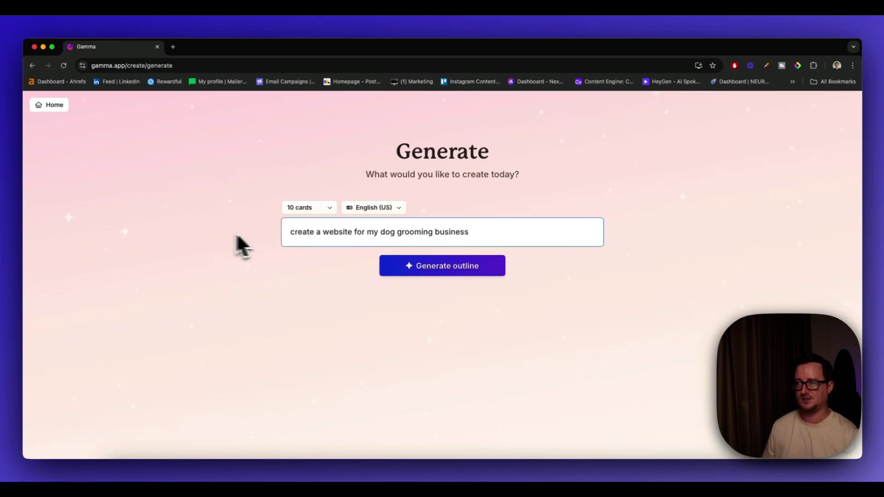
click(407, 266)
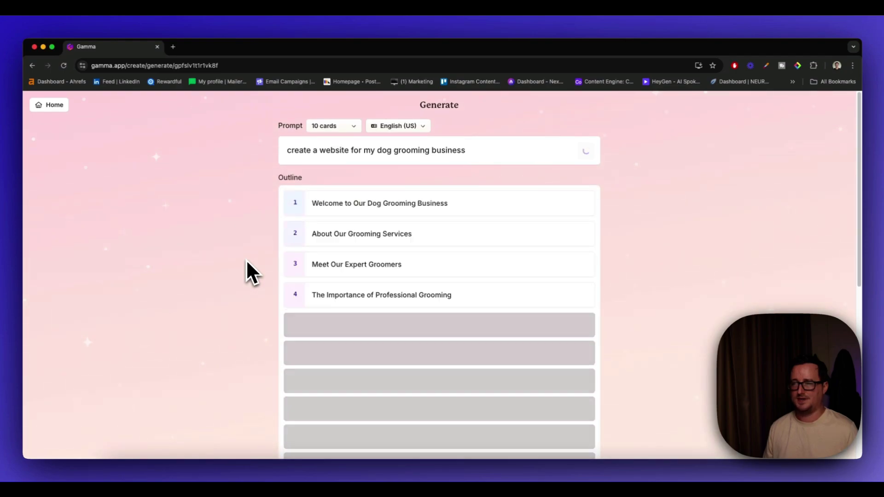
Choose Detailed text per card and accept the outline.
scroll(247, 261, down, 10)
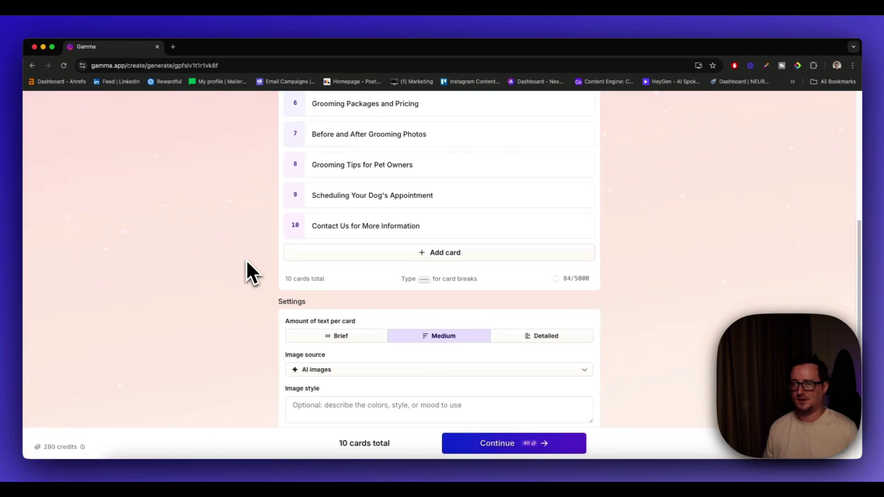
scroll(298, 267, down, 2)
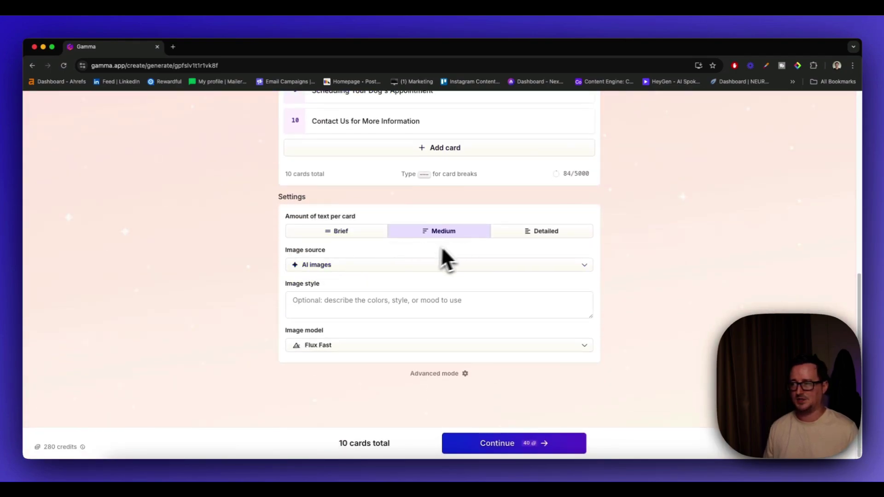
click(530, 235)
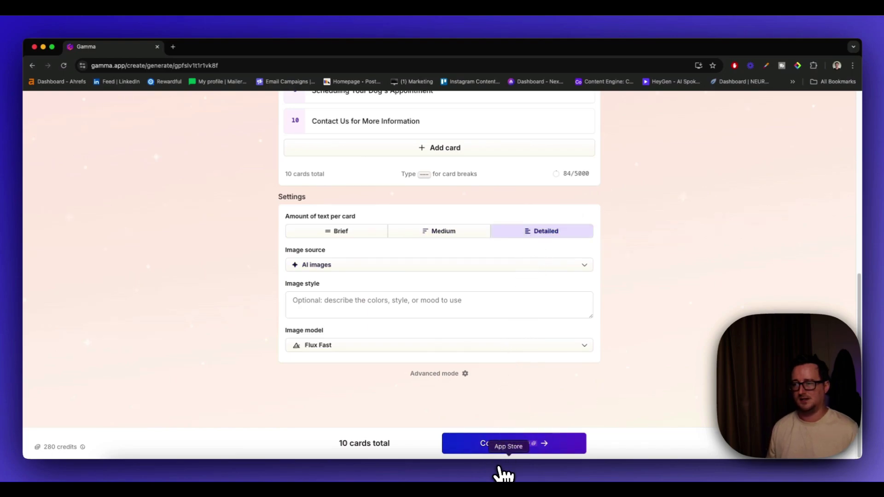
click(510, 454)
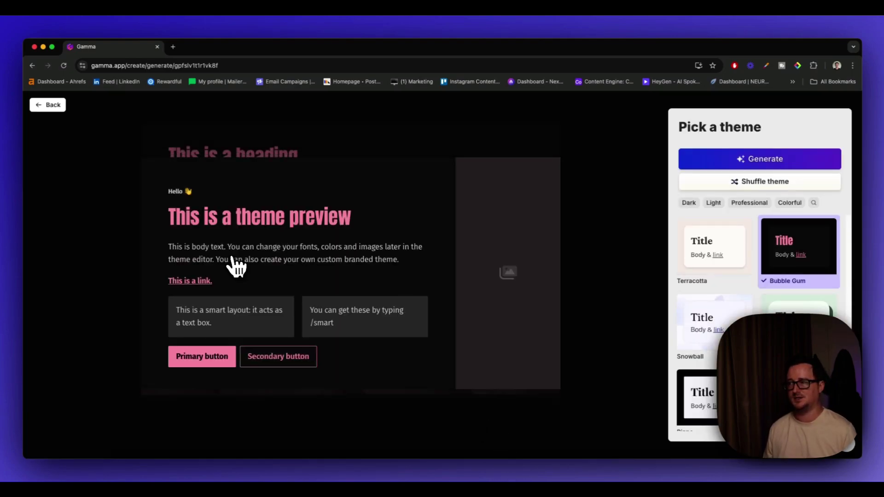
Apply the dark Wine theme and generate the dog grooming website.
scroll(759, 282, down, 3)
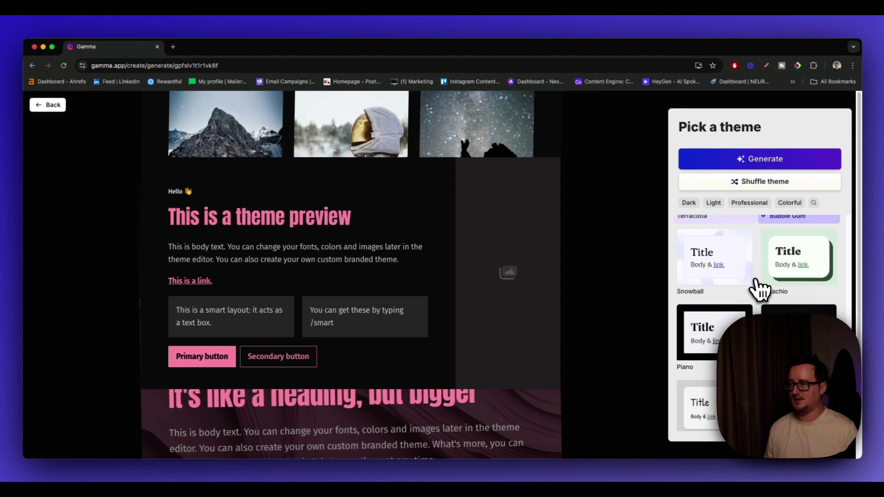
scroll(759, 288, down, 5)
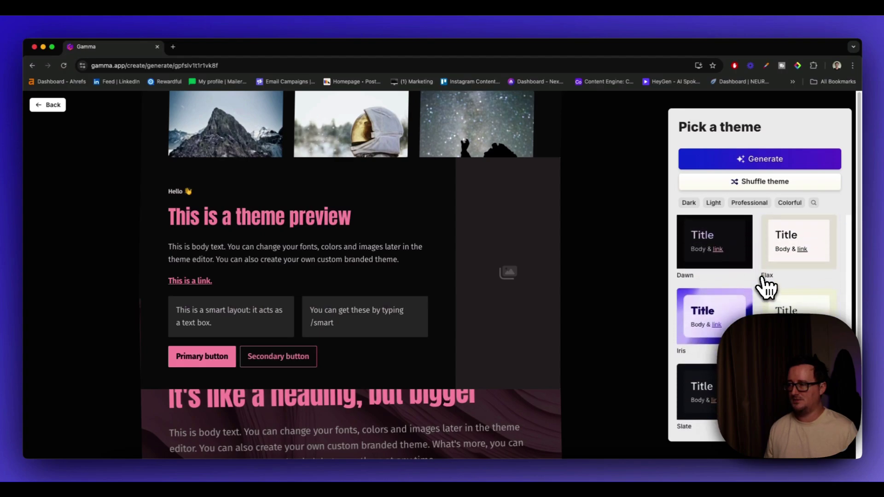
scroll(765, 288, down, 5)
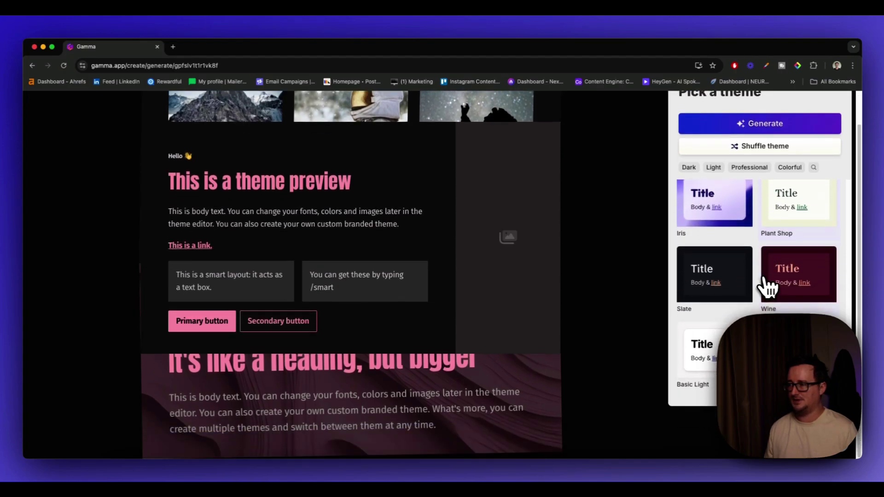
click(824, 277)
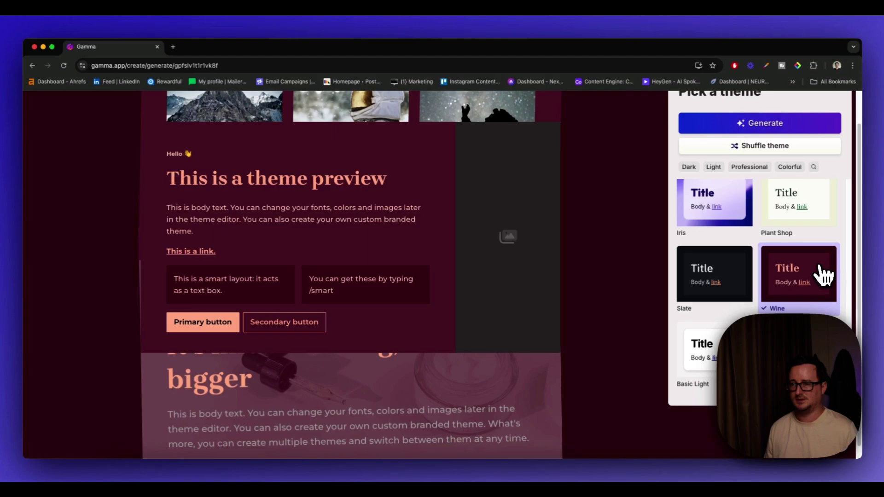
scroll(778, 230, down, 5)
click(768, 131)
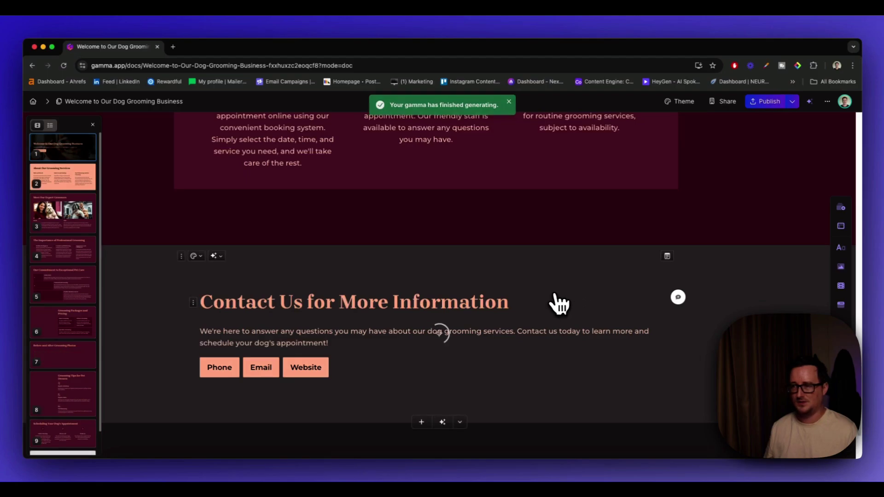
scroll(589, 322, down, 3)
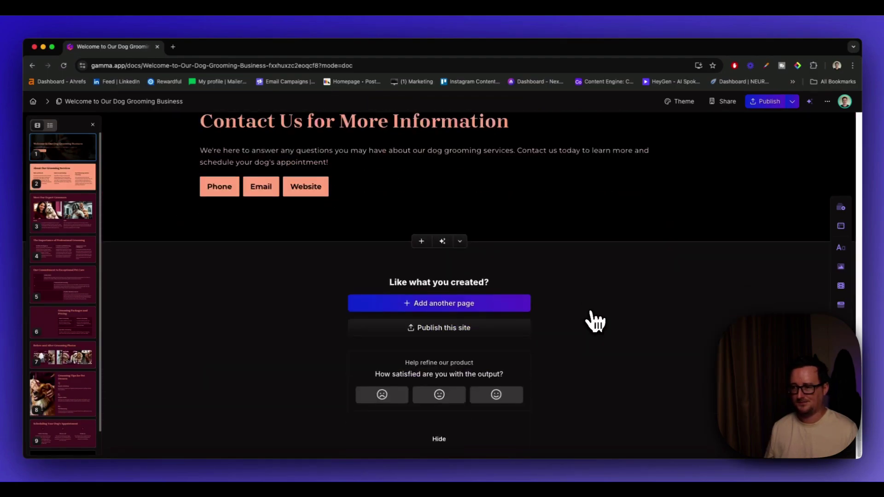
scroll(592, 322, up, 6)
scroll(597, 324, up, 10)
scroll(592, 322, down, 4)
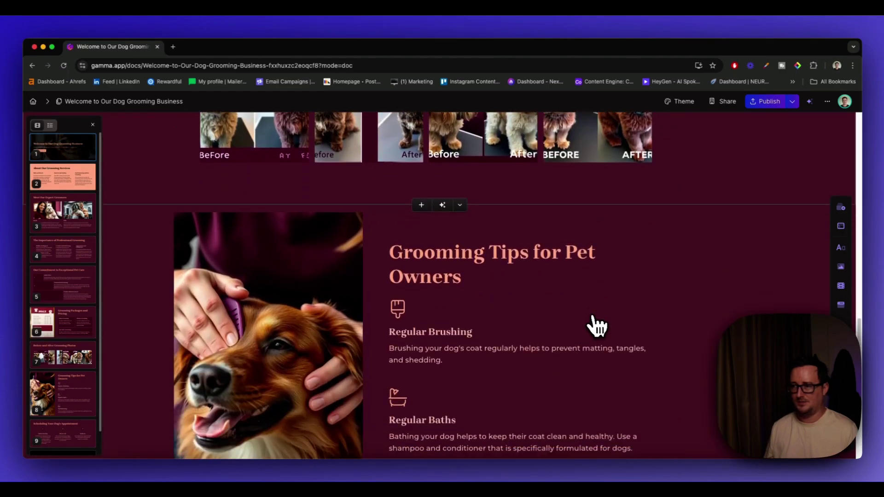
scroll(593, 322, up, 4)
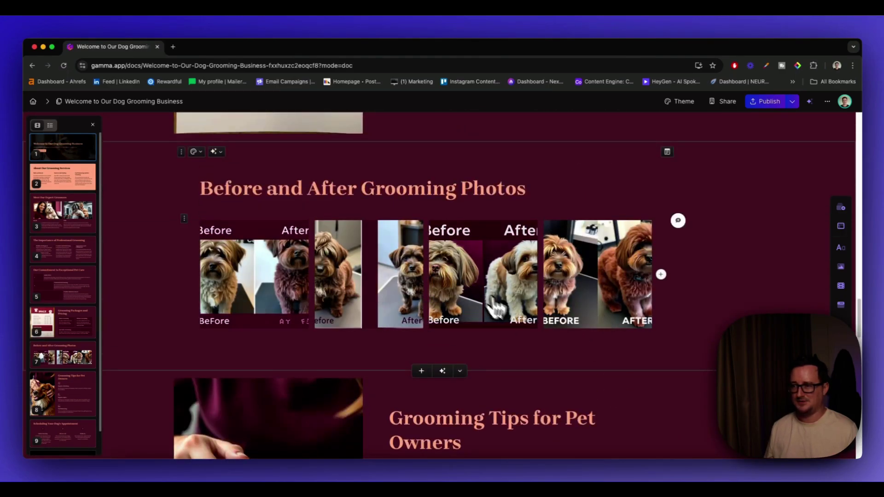
scroll(519, 325, down, 5)
scroll(523, 326, up, 20)
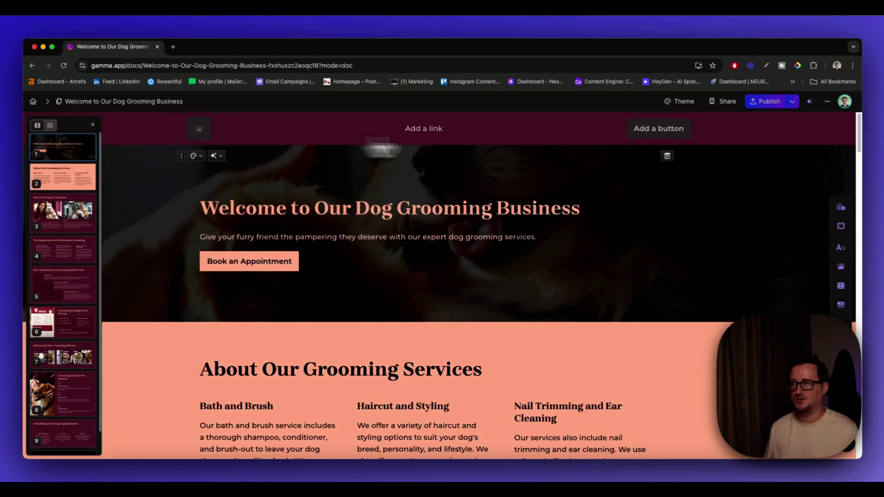
scroll(593, 225, down, 3)
scroll(593, 225, down, 6)
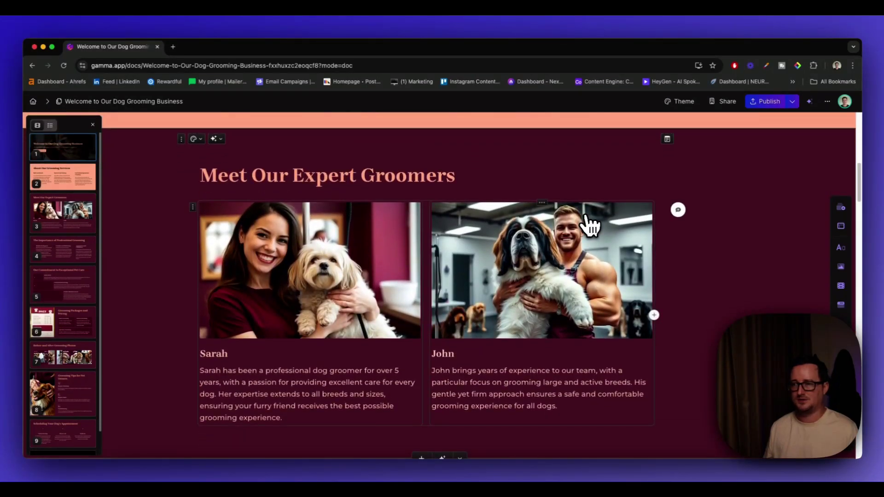
scroll(438, 276, down, 1)
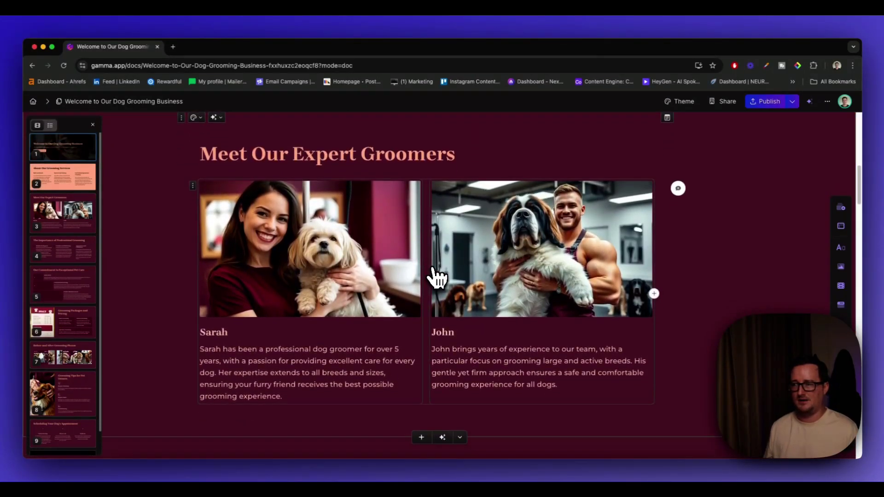
scroll(440, 276, down, 5)
scroll(599, 271, down, 1)
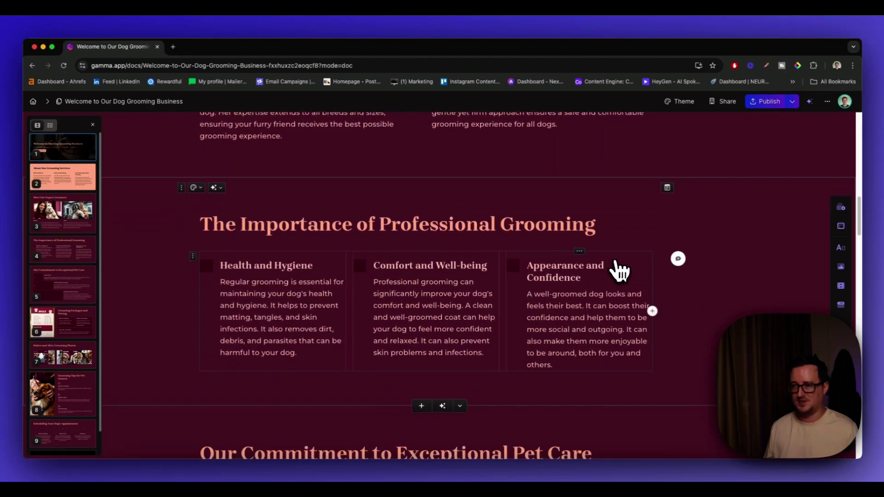
scroll(620, 271, down, 6)
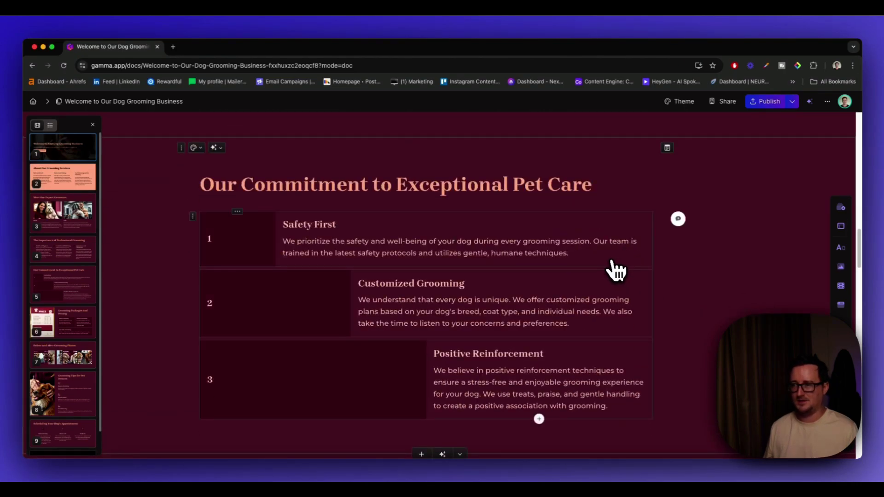
click(256, 245)
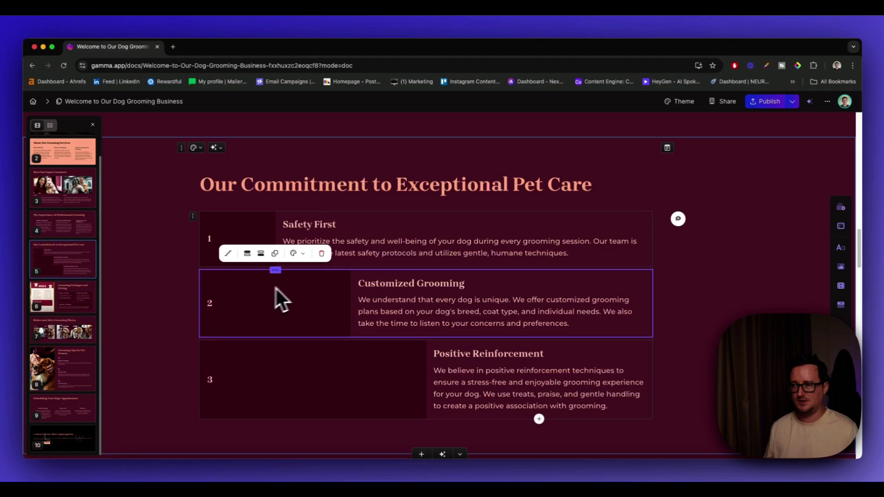
scroll(489, 272, down, 7)
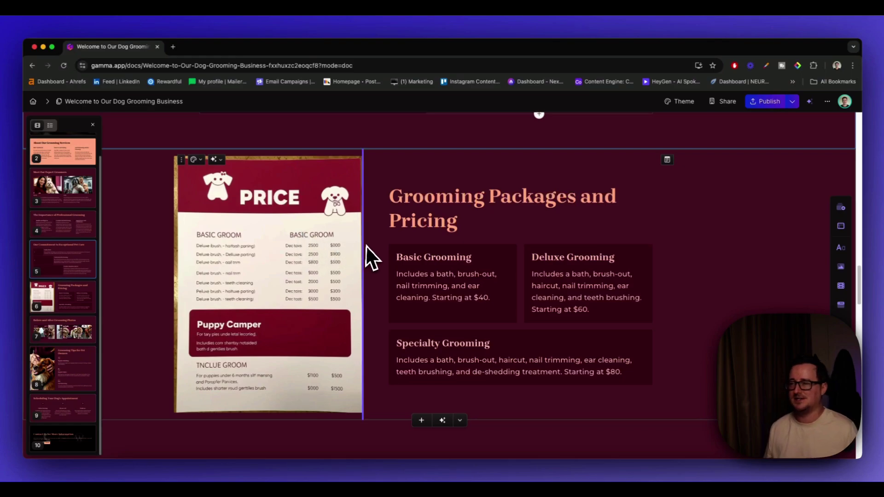
scroll(368, 243, down, 1)
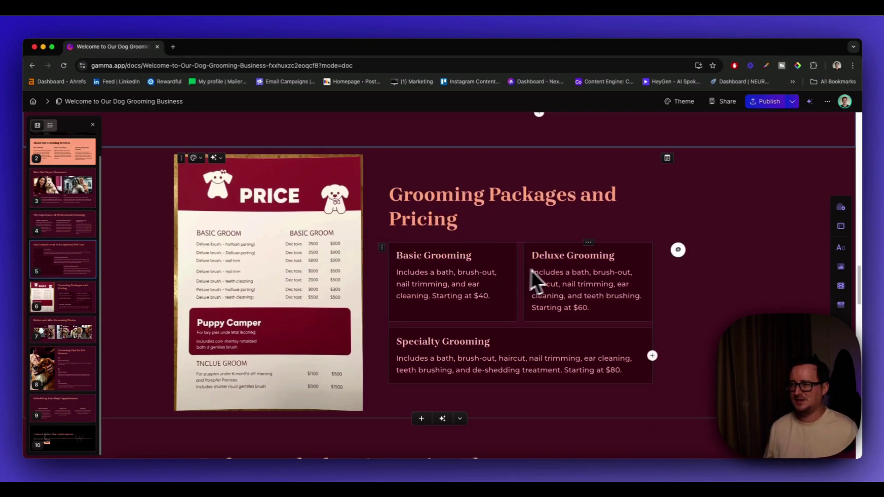
scroll(570, 269, down, 5)
scroll(570, 269, down, 5)
scroll(571, 276, down, 5)
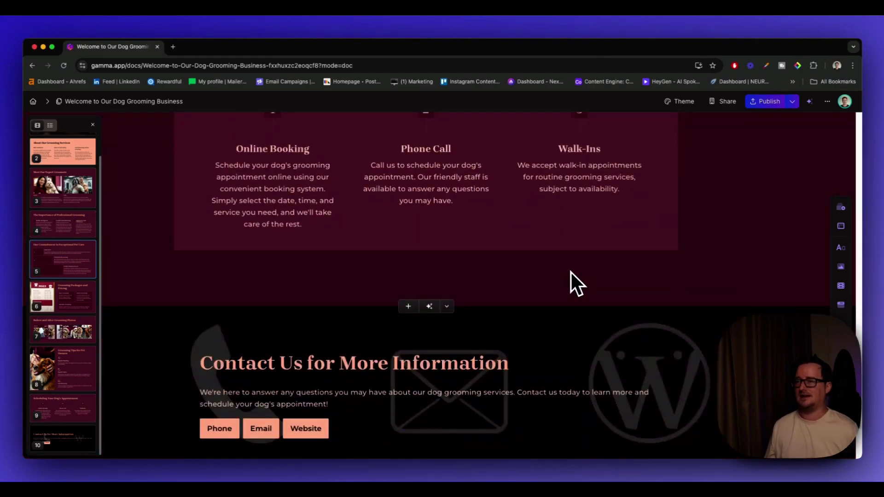
scroll(573, 279, up, 20)
scroll(584, 279, up, 10)
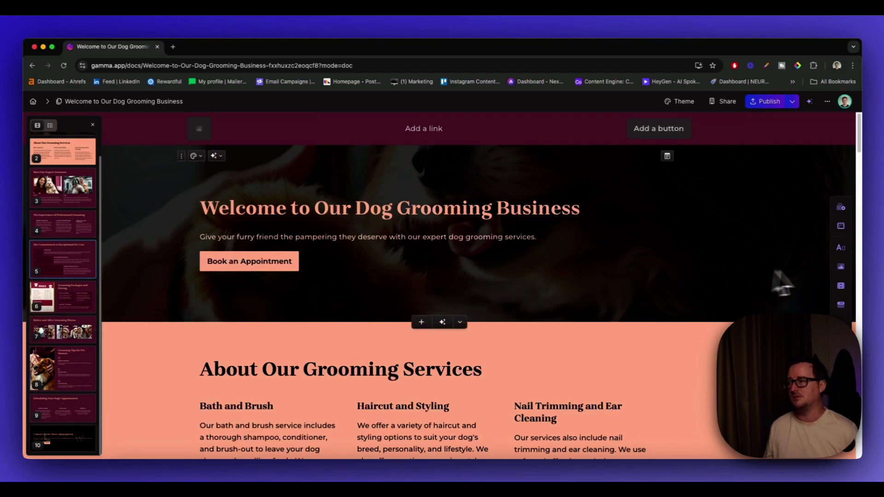
Drag a horizontal Vision, Mission, Goal timeline above About Our Grooming Services.
mouse_move(843, 298)
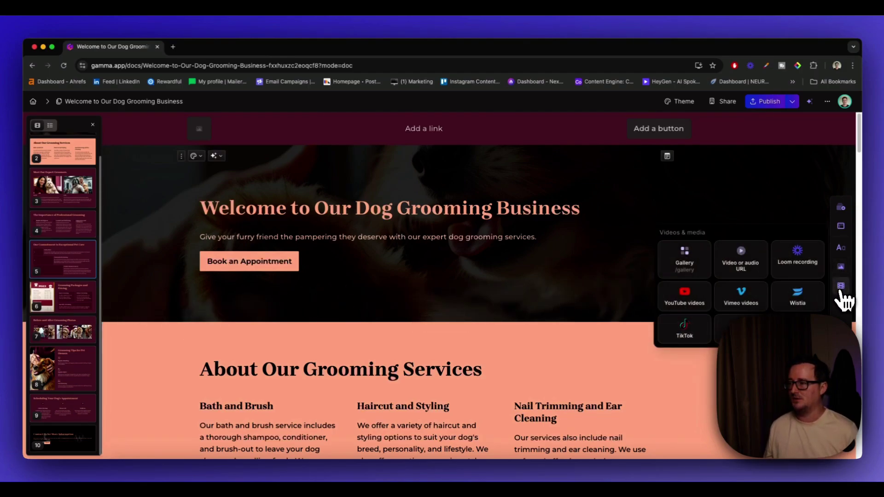
mouse_move(849, 318)
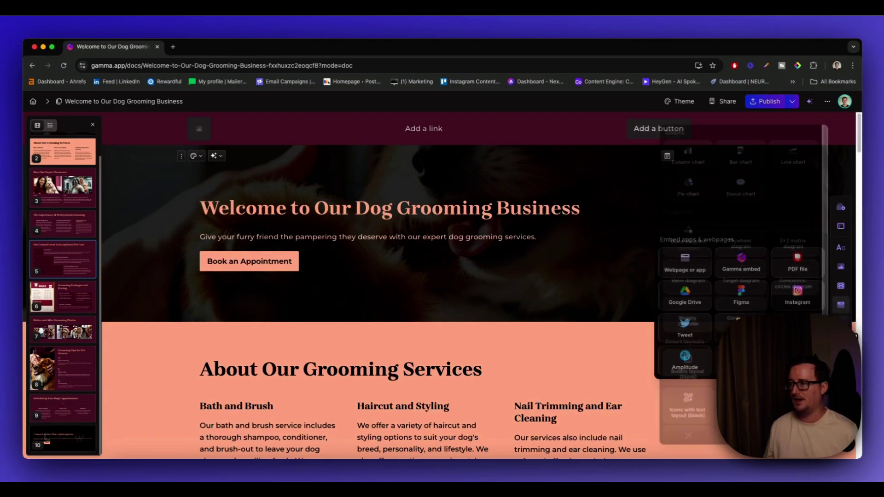
scroll(789, 305, down, 3)
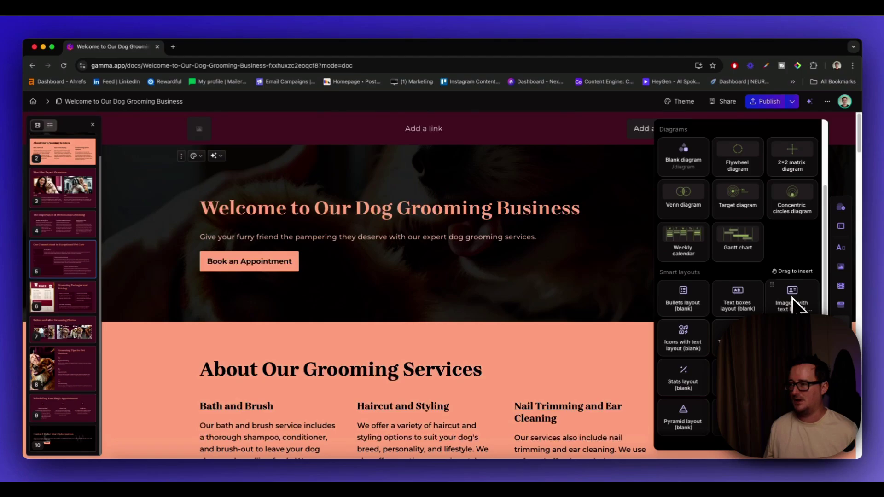
scroll(793, 302, up, 2)
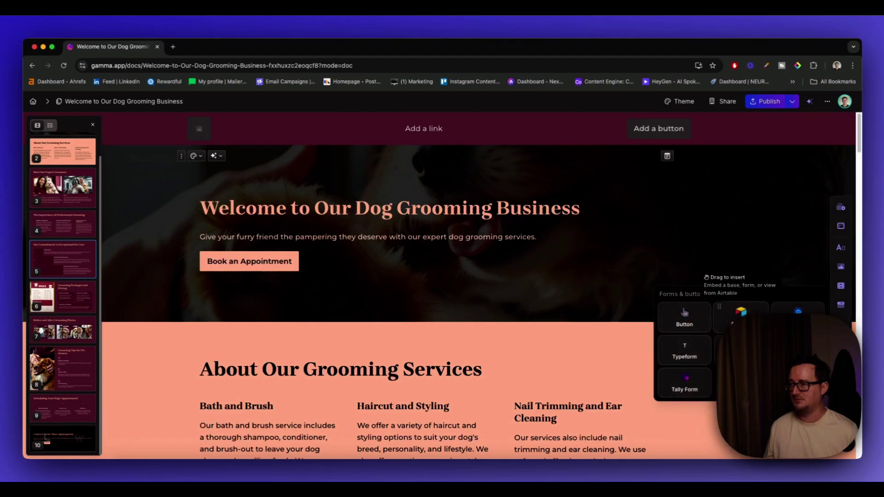
mouse_move(836, 233)
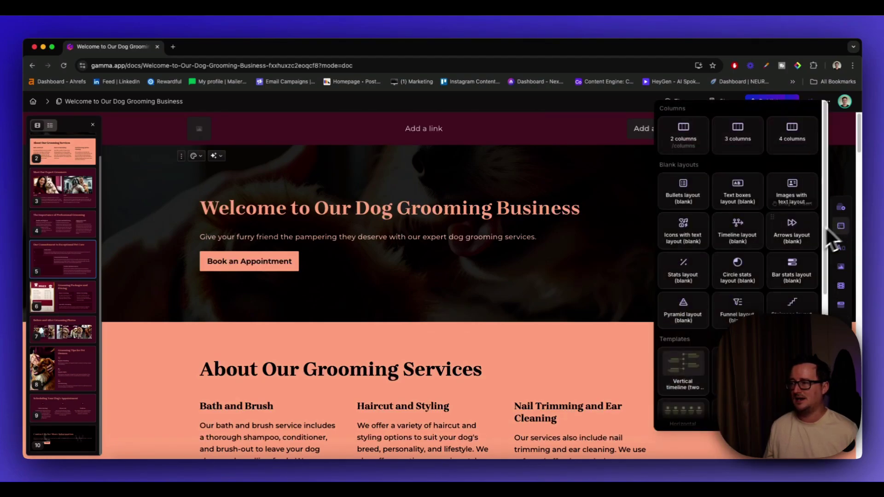
scroll(780, 239, down, 5)
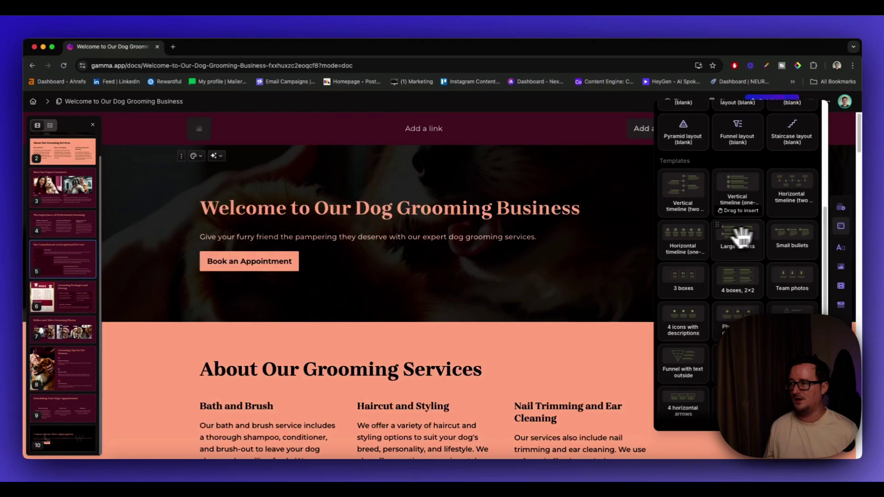
drag(698, 252, 437, 343)
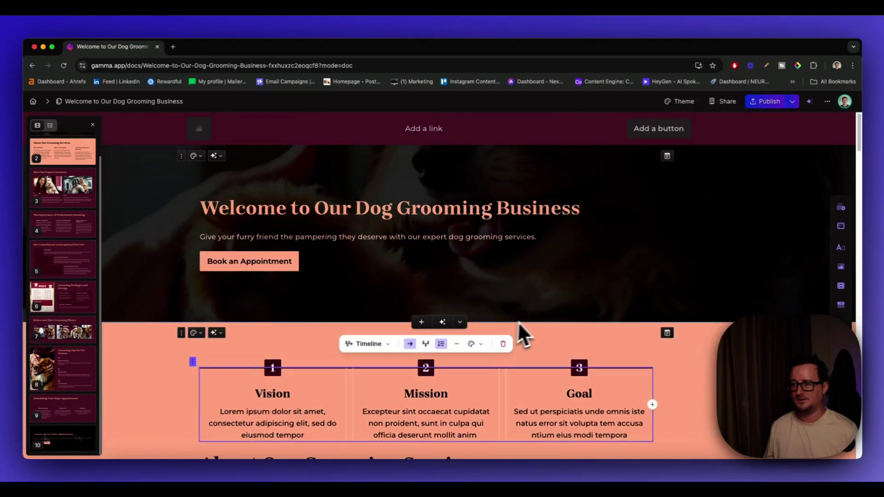
Browse the card templates list, then deselect the timeline to close it.
scroll(517, 322, down, 3)
scroll(523, 306, up, 3)
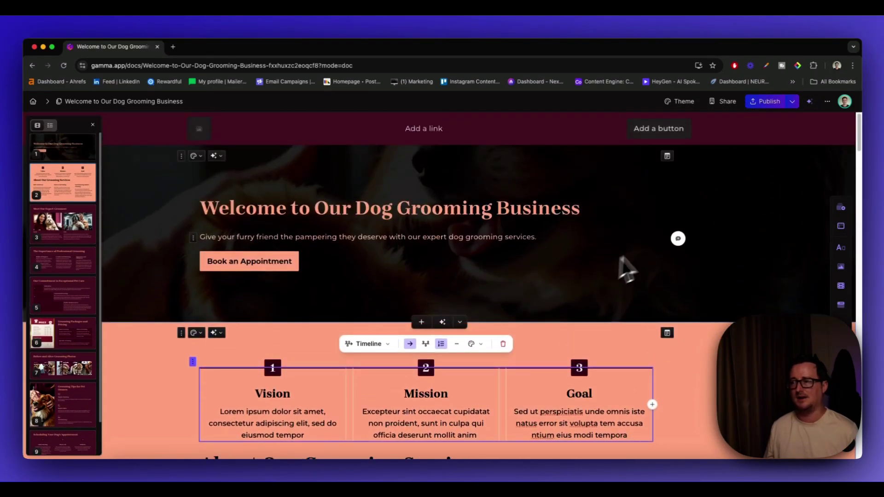
click(841, 209)
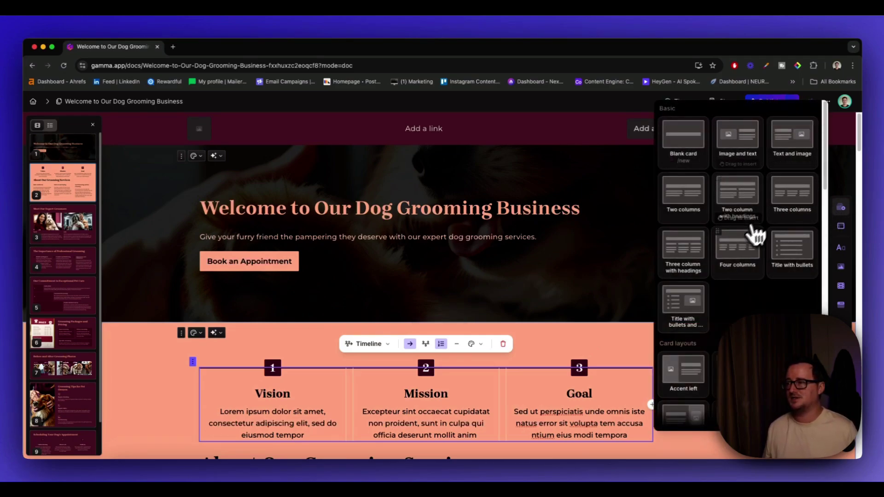
scroll(741, 247, down, 5)
scroll(749, 247, down, 10)
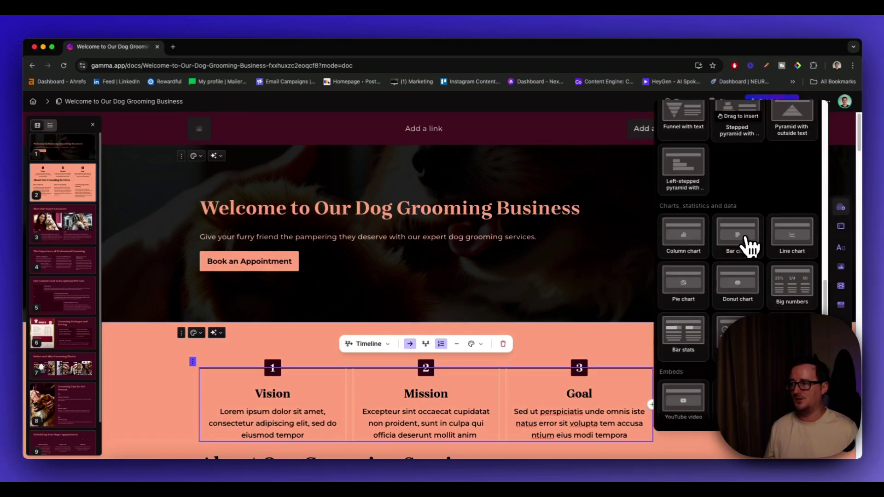
scroll(751, 246, down, 3)
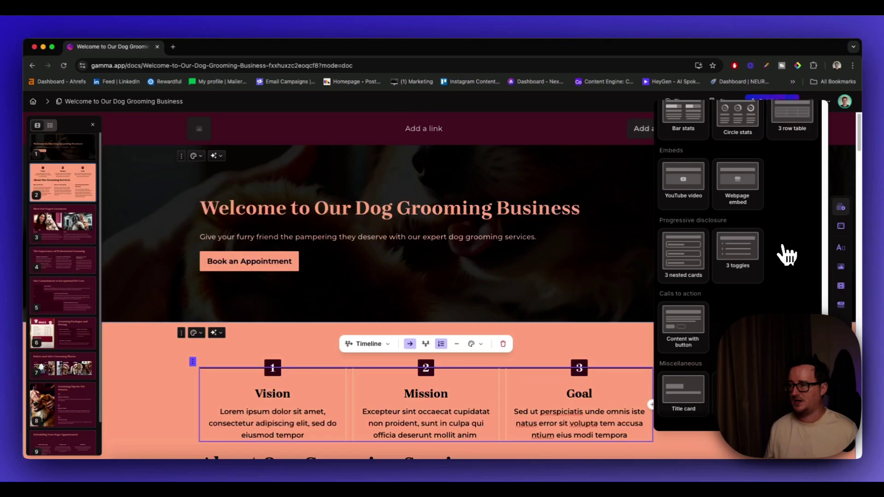
scroll(788, 255, up, 5)
click(610, 238)
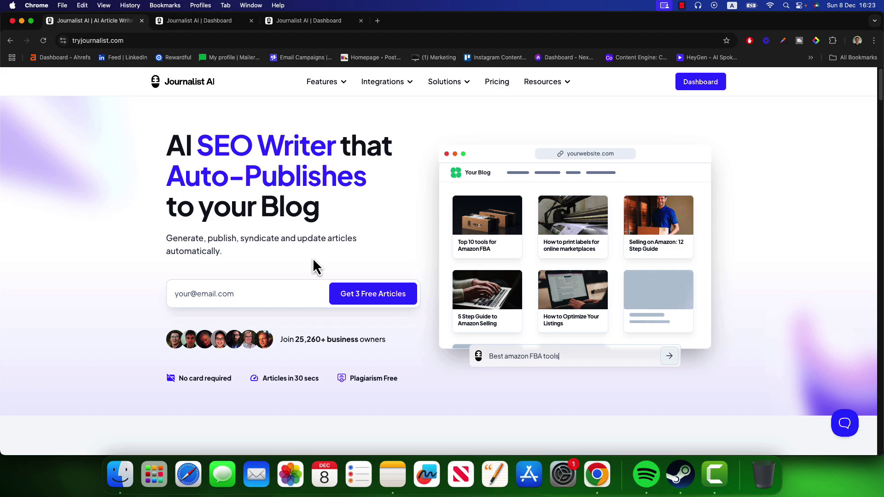
On the dashboard, view the News, Amazon and Youtube article generators, returning to General.
click(214, 27)
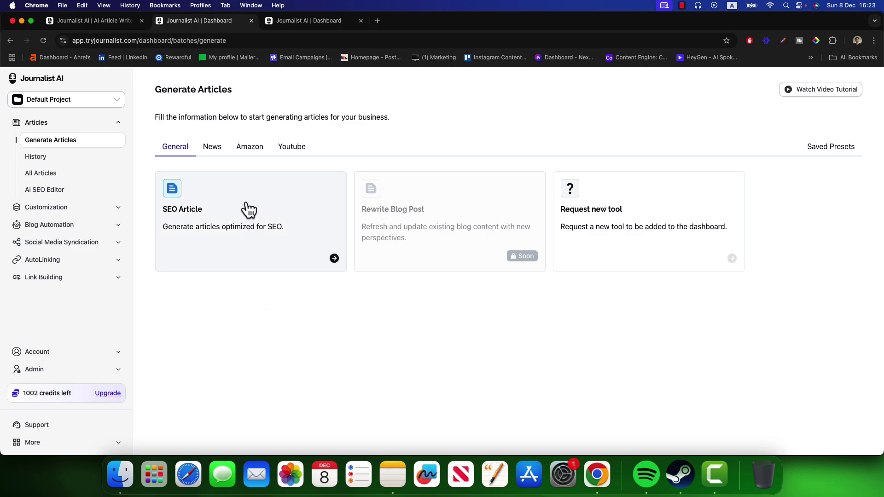
click(215, 159)
click(250, 152)
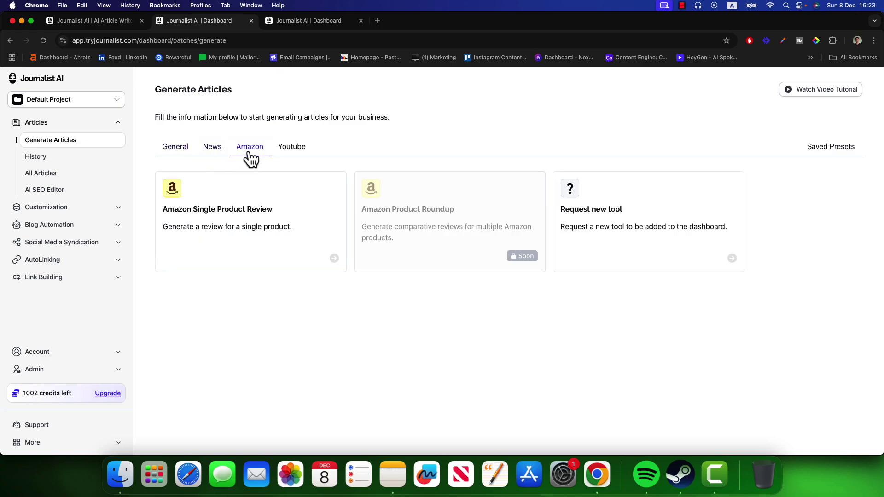
click(292, 154)
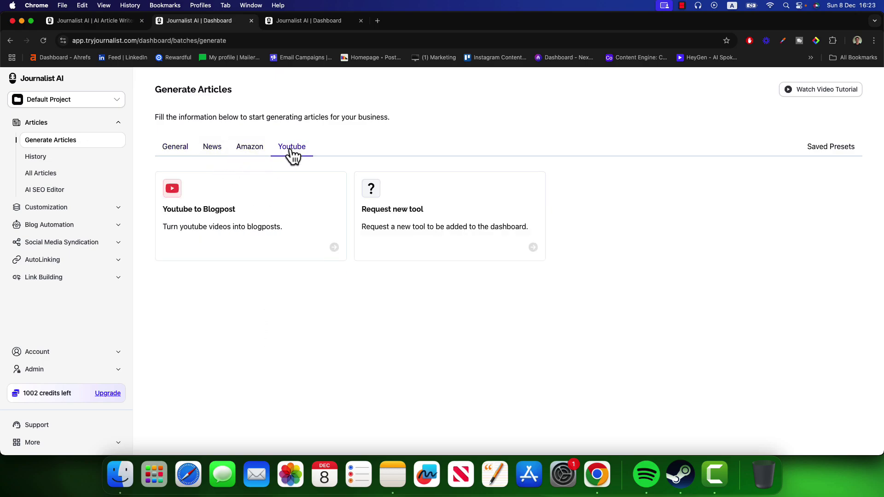
click(184, 157)
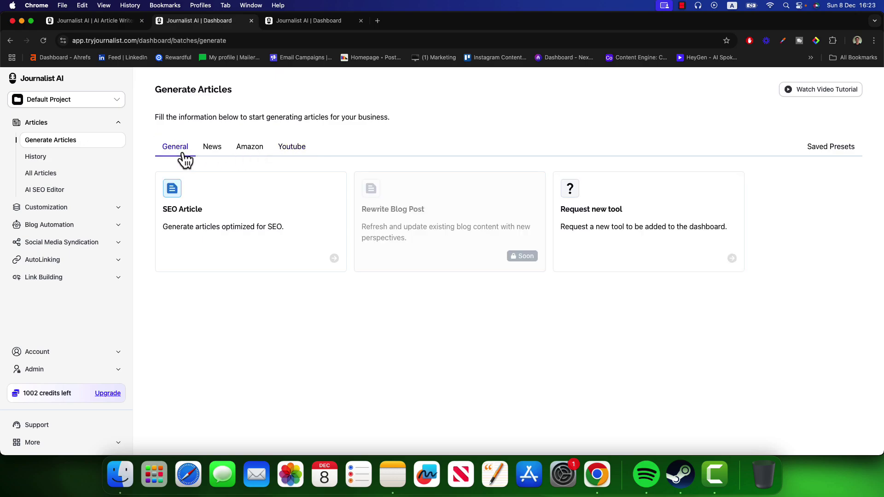
Review the bread article in the editor, expanding and collapsing its table of contents.
click(310, 23)
scroll(532, 263, down, 5)
scroll(532, 261, up, 5)
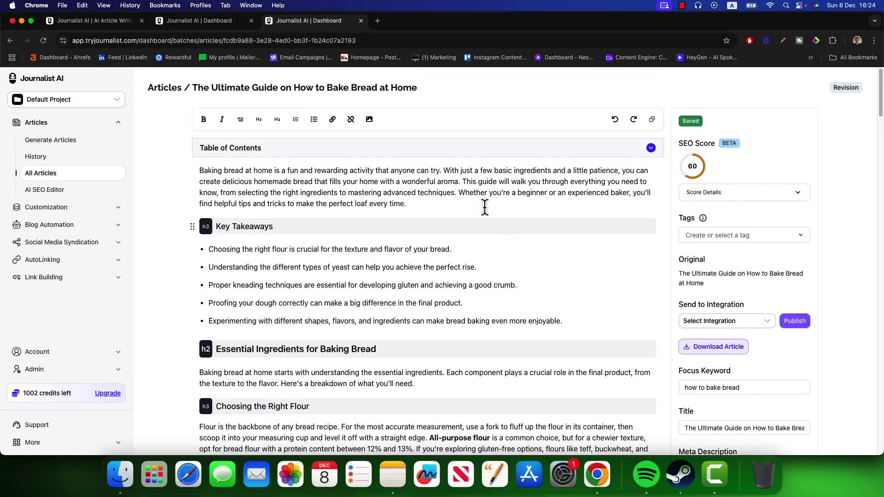
scroll(576, 267, down, 10)
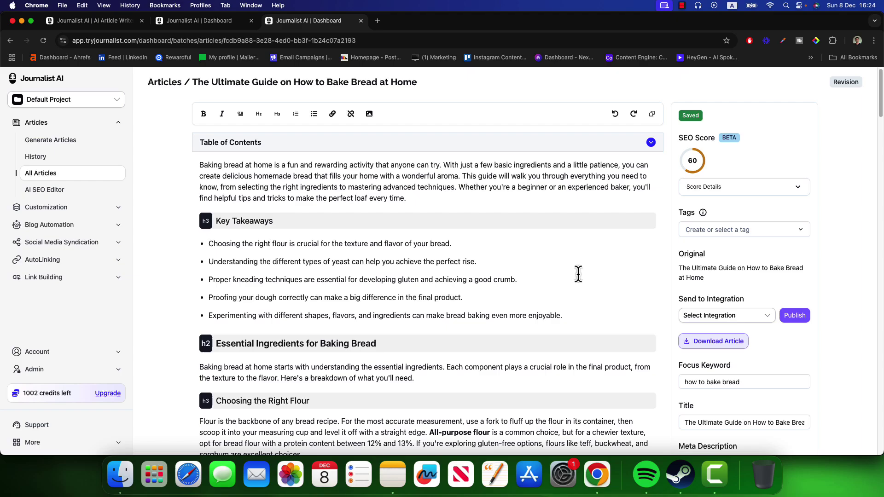
scroll(579, 272, up, 10)
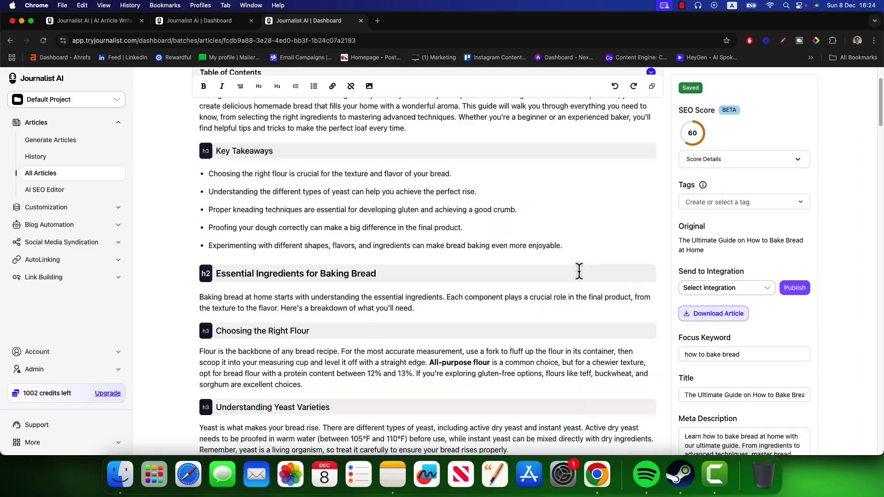
click(651, 148)
click(650, 148)
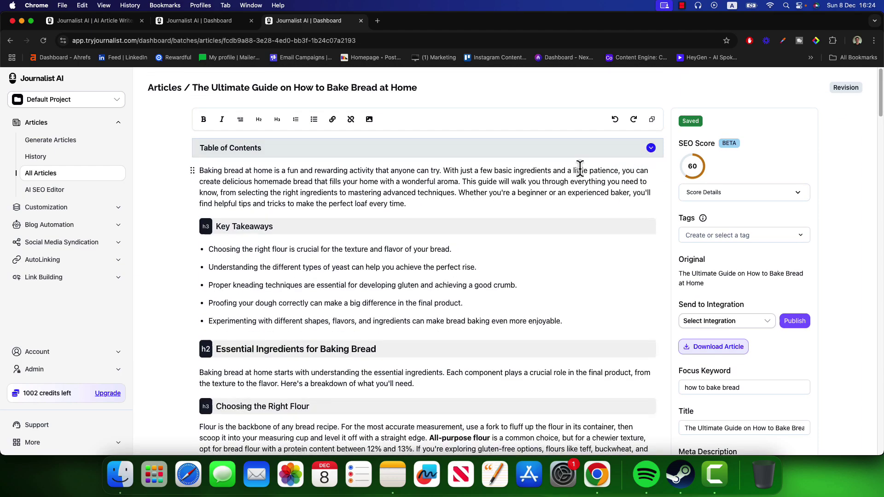
scroll(554, 233, down, 5)
scroll(558, 241, down, 8)
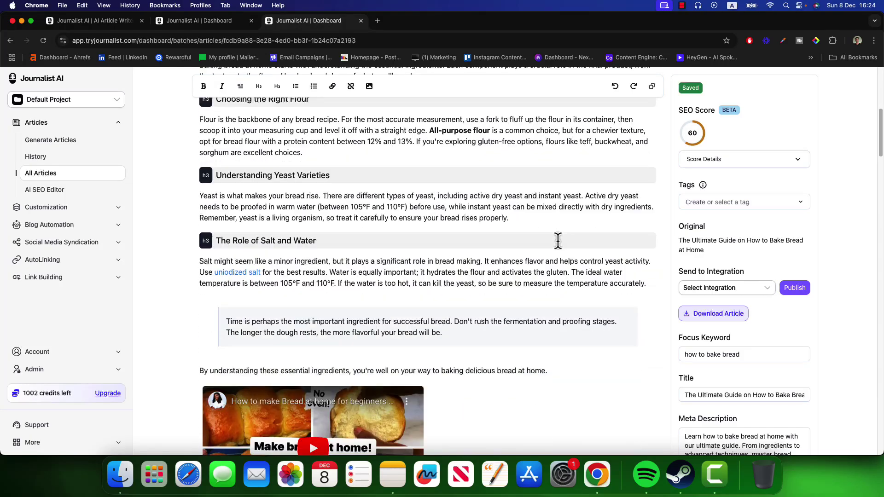
scroll(535, 243, down, 10)
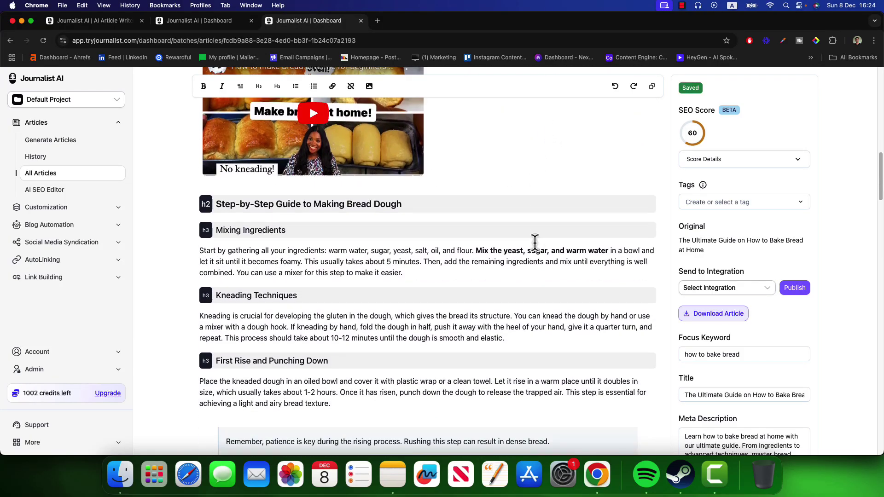
scroll(503, 239, up, 1)
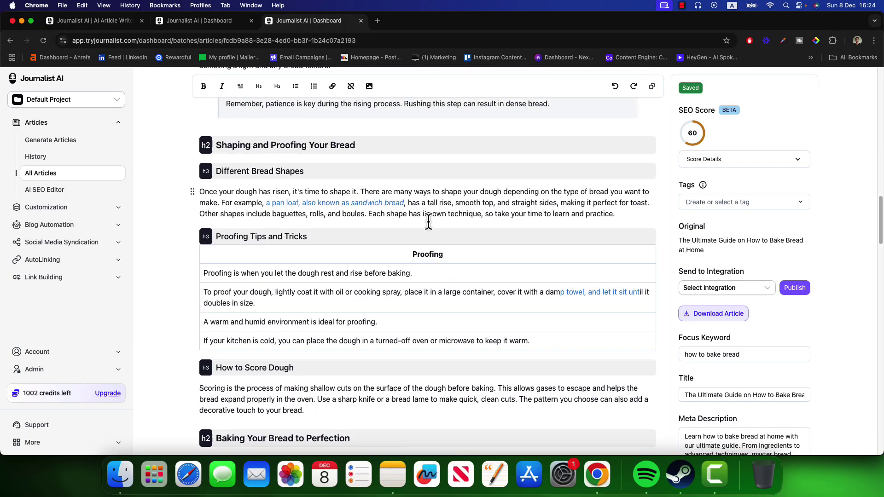
scroll(507, 274, down, 7)
scroll(511, 273, down, 12)
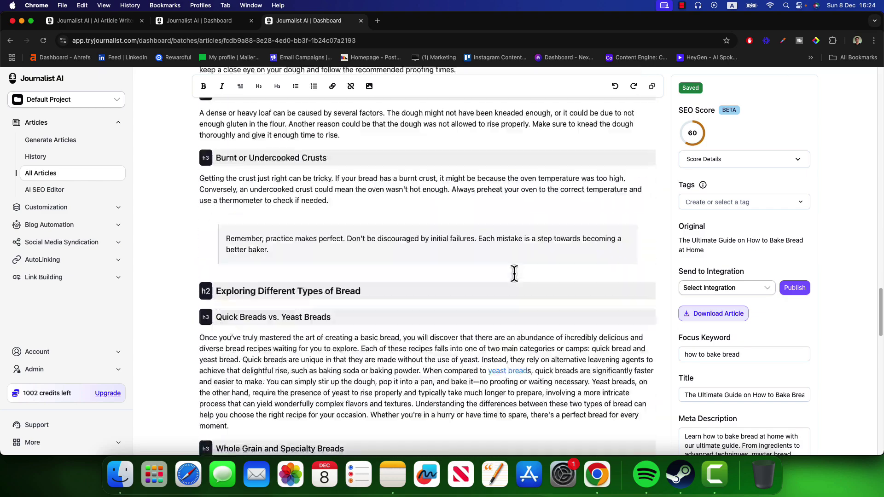
scroll(516, 272, up, 4)
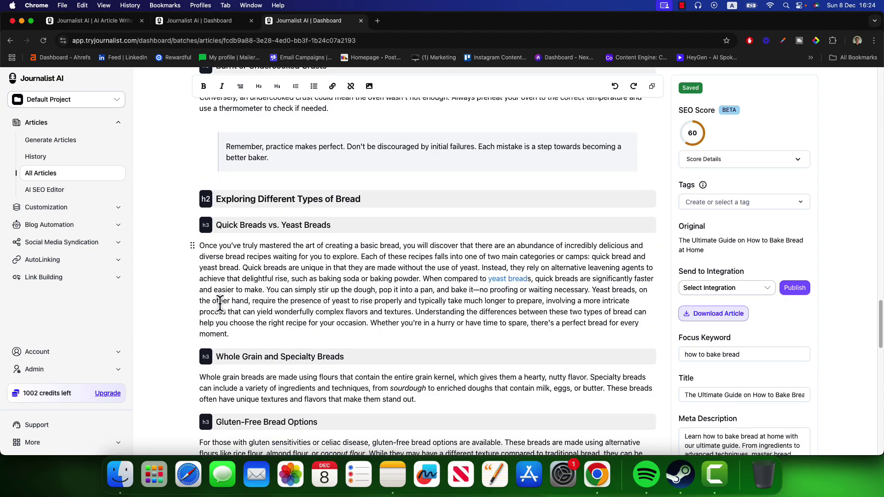
Select the Quick Breads vs. Yeast Breads paragraph and view its rewrite and keyword suggestions.
drag(235, 336, 198, 245)
click(186, 351)
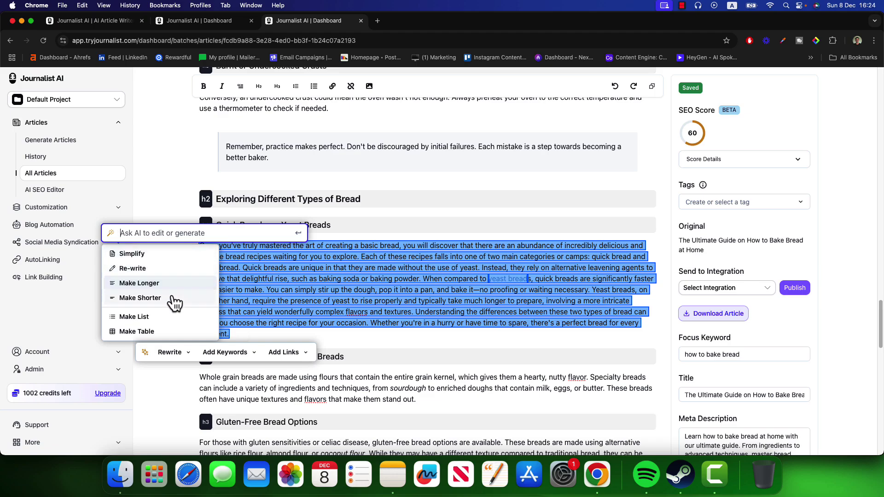
click(226, 352)
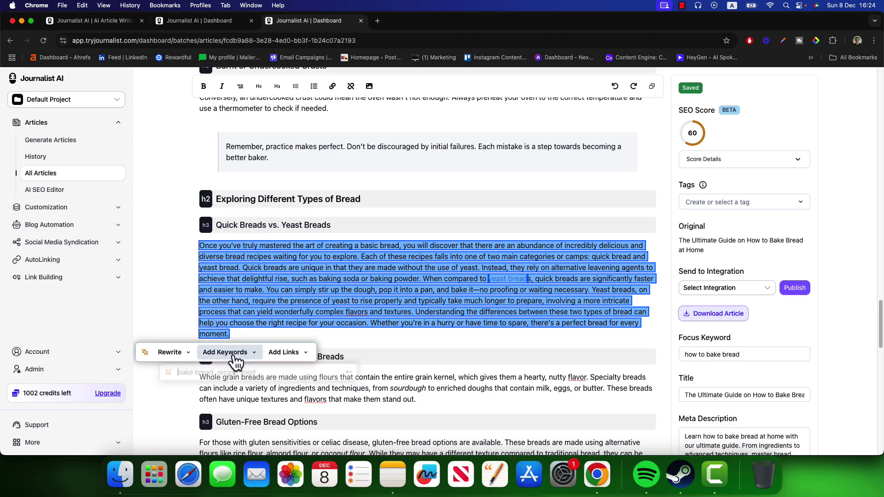
Add external links for 'quick bread' and 'alternative leavening agents' in that paragraph.
click(293, 355)
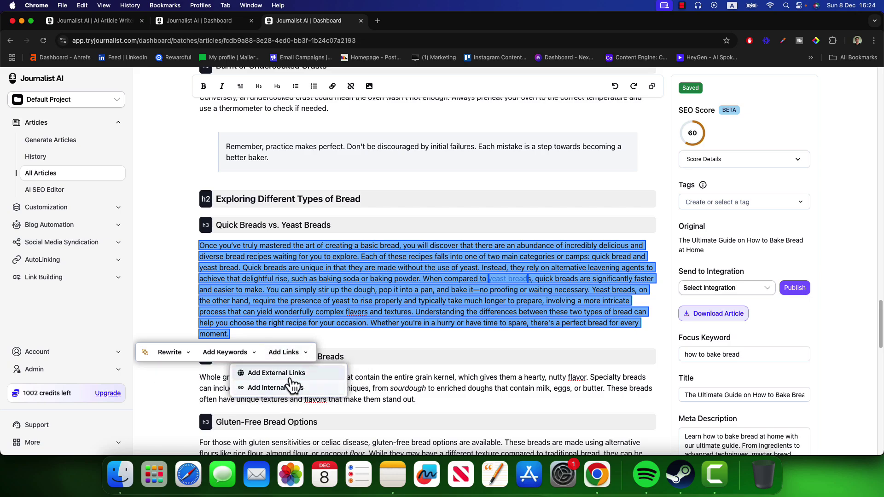
click(292, 374)
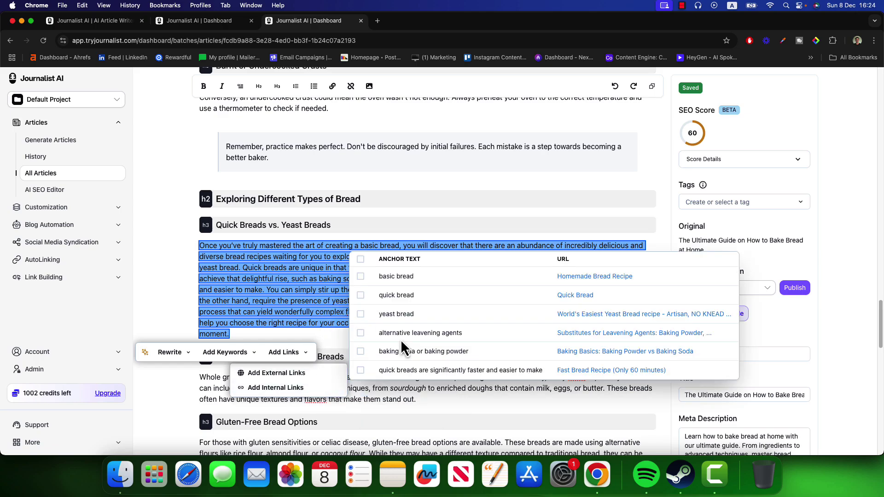
click(361, 314)
click(361, 333)
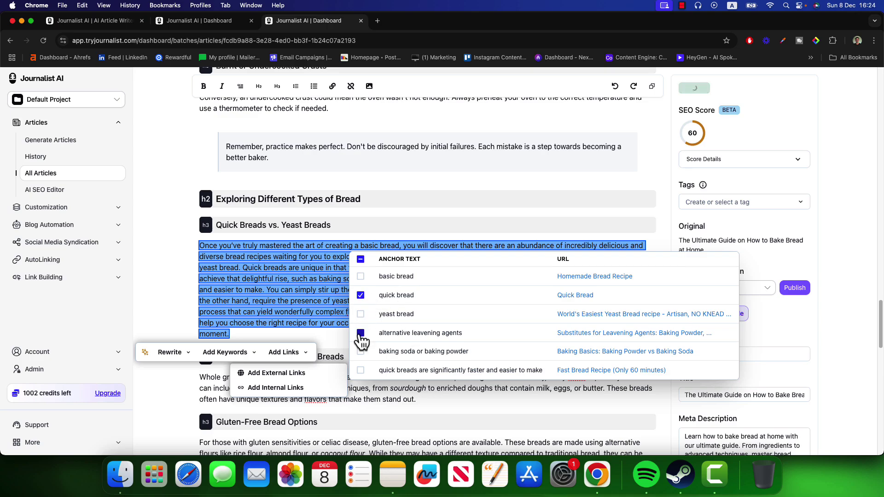
click(180, 313)
click(361, 332)
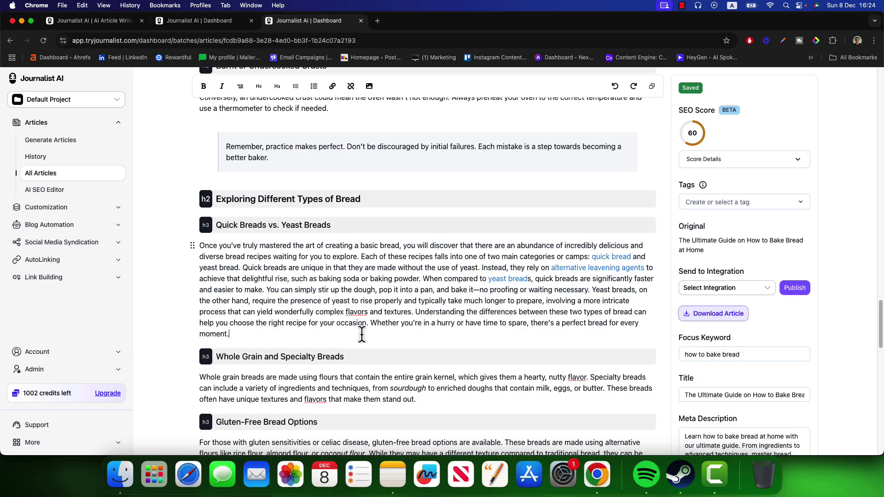
scroll(405, 351, down, 5)
Generate a featured-image replacement from the prompt 'loaf of sliced sourdough with melted butter'.
scroll(387, 349, down, 10)
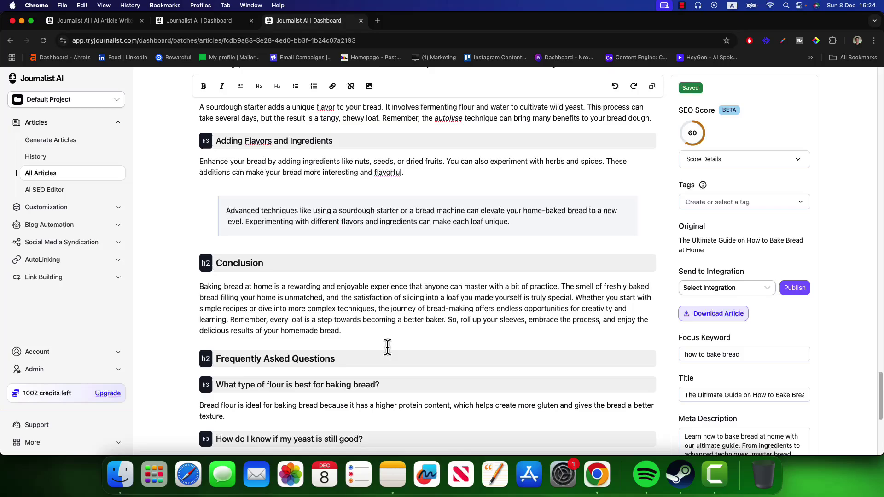
scroll(381, 348, down, 3)
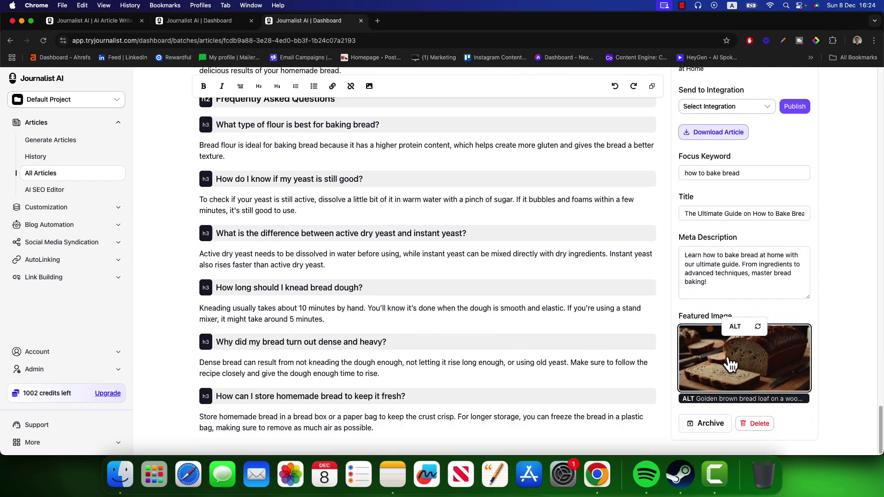
click(736, 332)
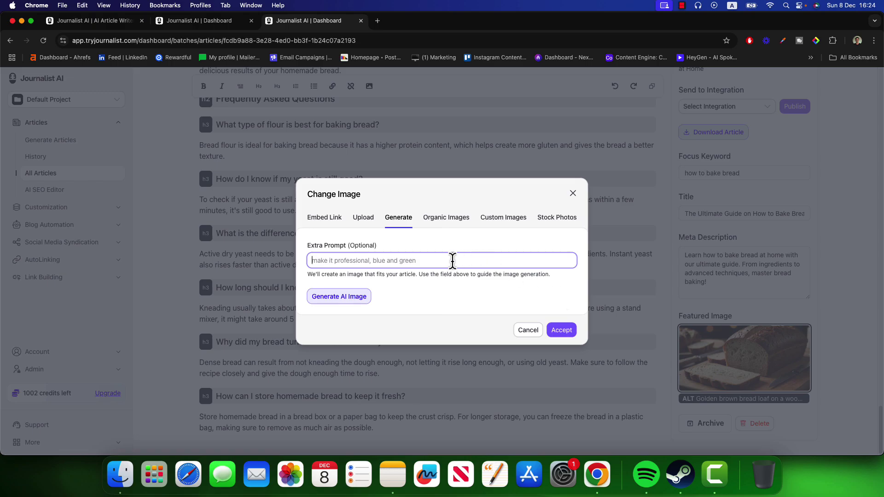
text(l)
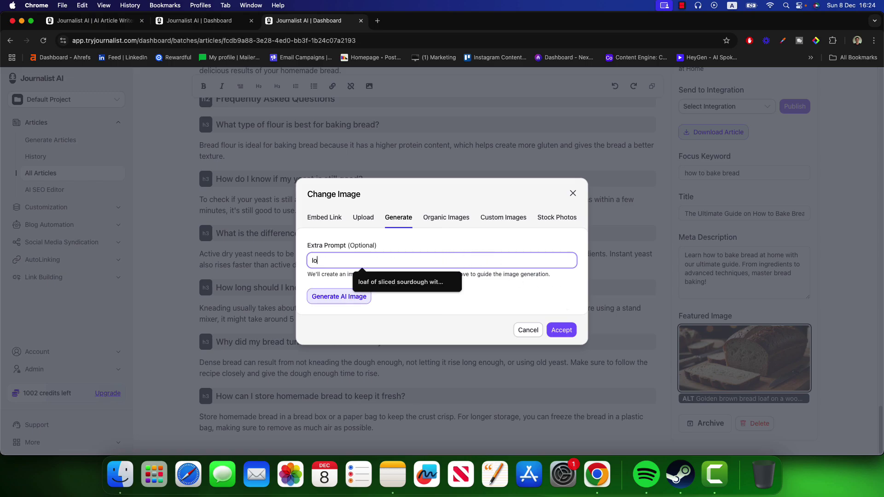
text(o)
click(440, 283)
click(562, 330)
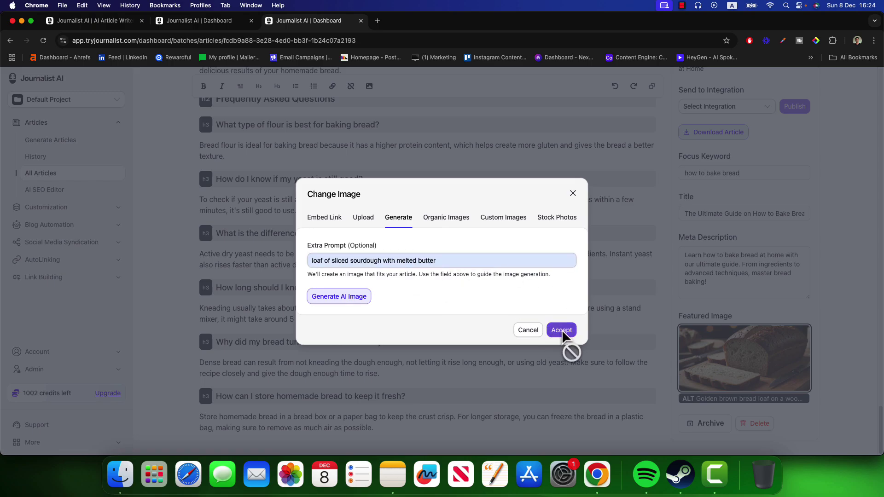
click(360, 298)
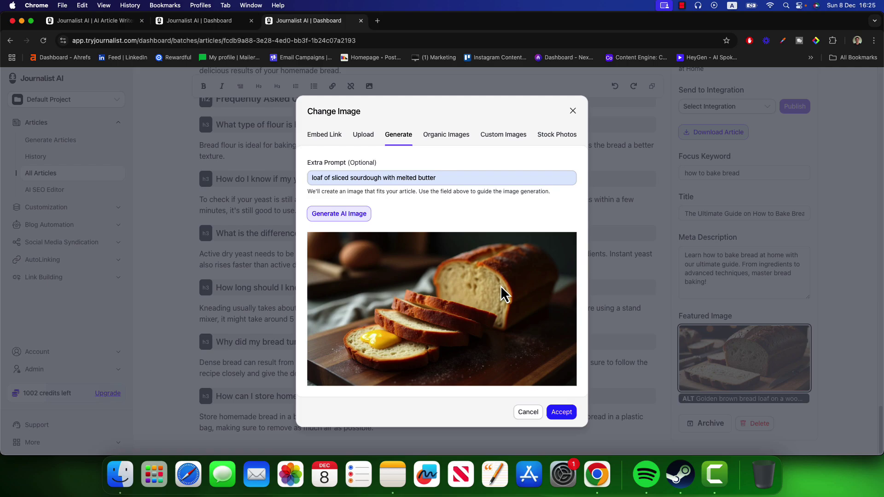
Accept the sourdough image as the featured image, then visit Presets and Knowledge Base.
click(564, 413)
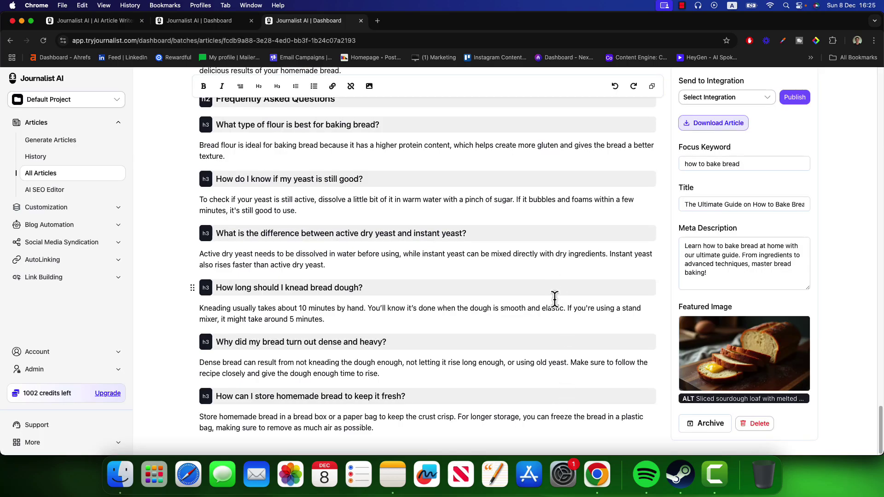
scroll(566, 301, up, 6)
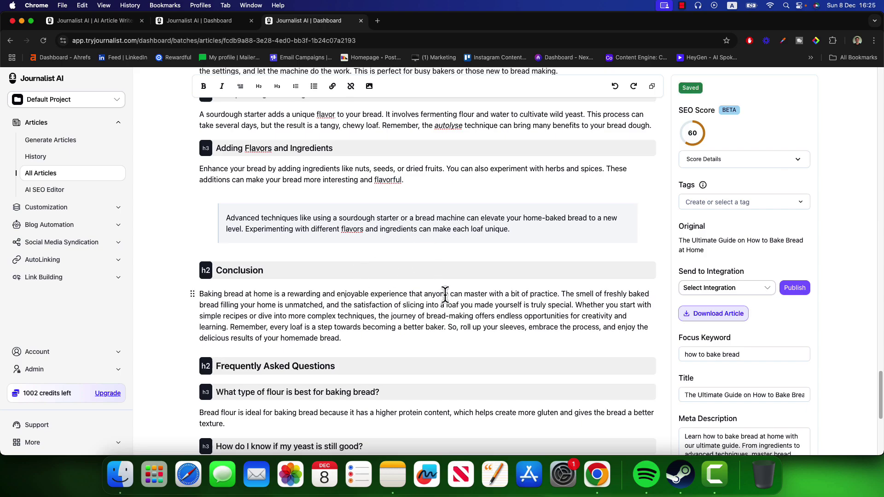
scroll(445, 295, up, 9)
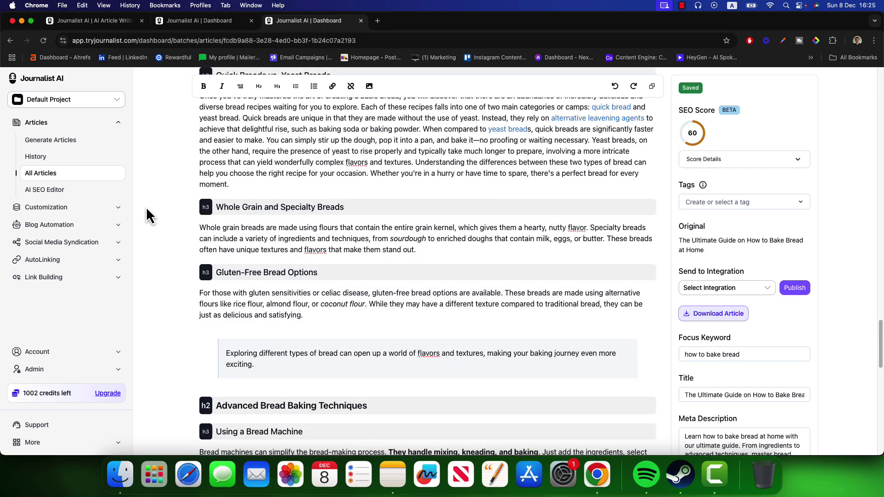
click(116, 210)
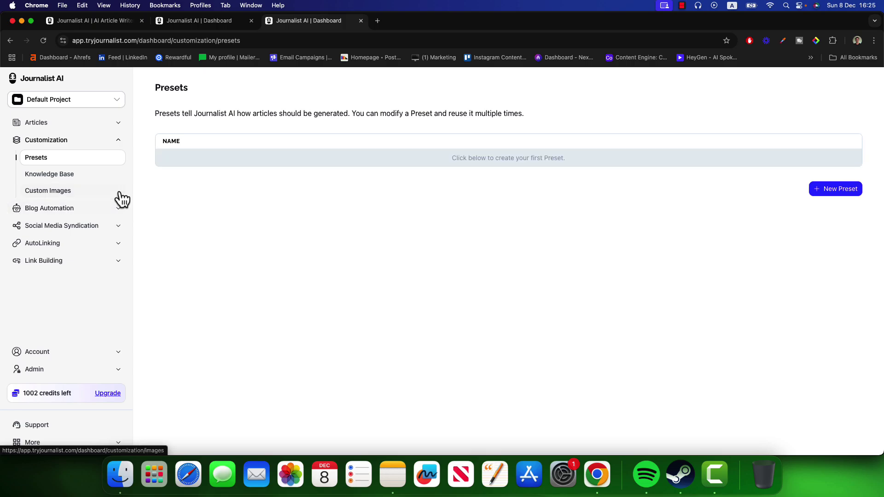
click(91, 179)
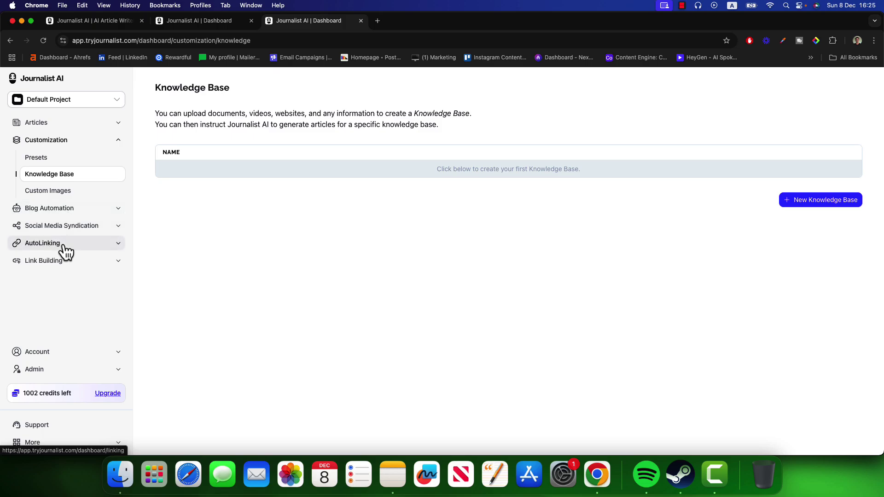
Start an SEO article batch with four 'best restaurant in vegas' keyword/title rows, reviewing Content settings.
click(211, 21)
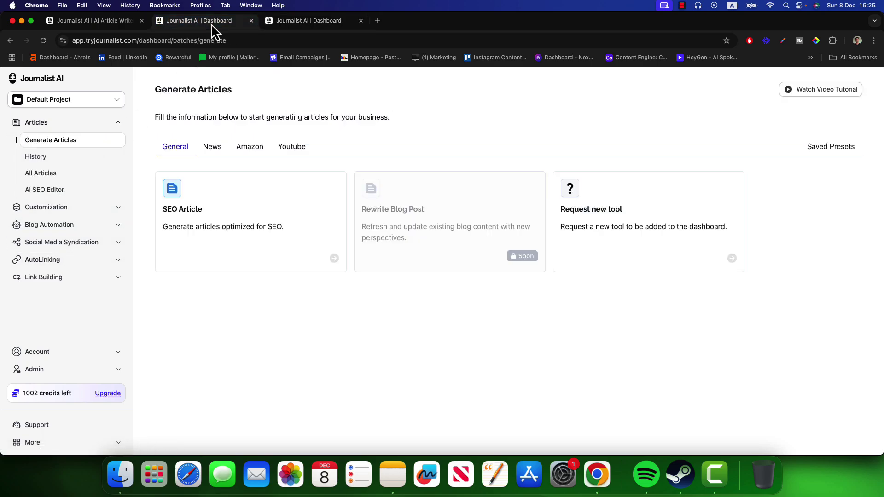
click(245, 201)
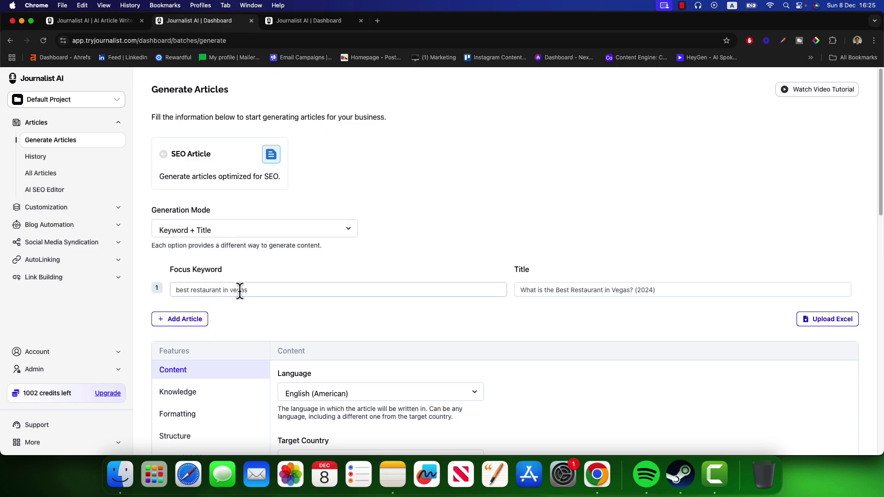
click(191, 320)
click(197, 340)
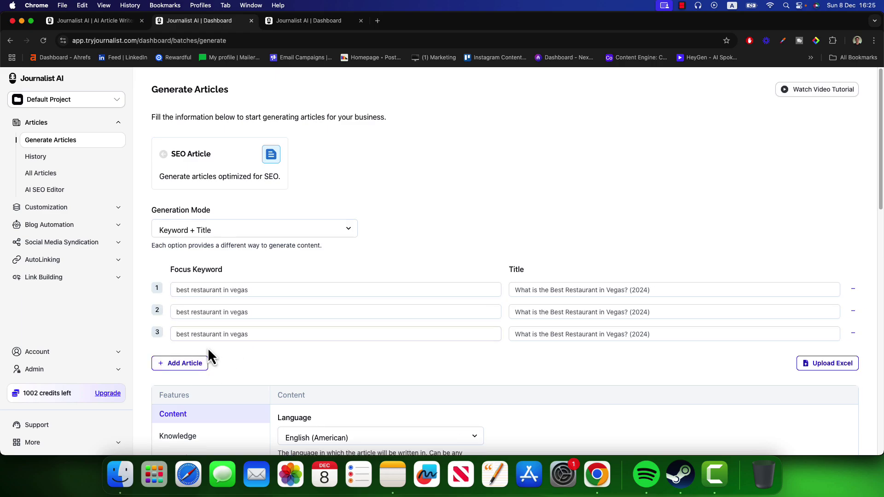
click(200, 363)
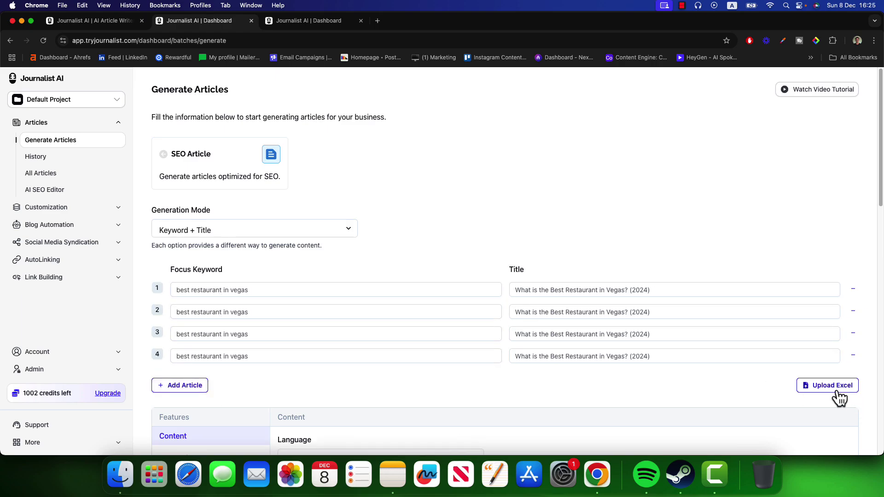
scroll(594, 364, down, 5)
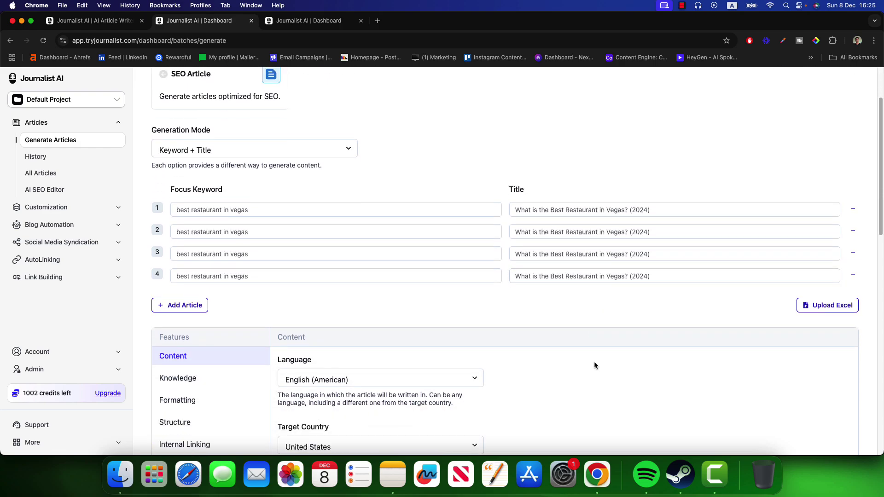
scroll(596, 364, down, 5)
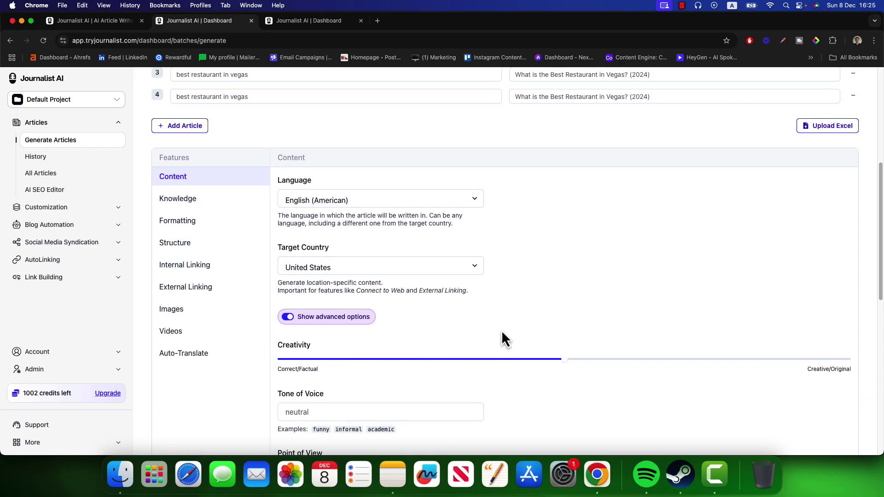
scroll(507, 334, down, 3)
scroll(512, 330, down, 5)
scroll(513, 329, up, 20)
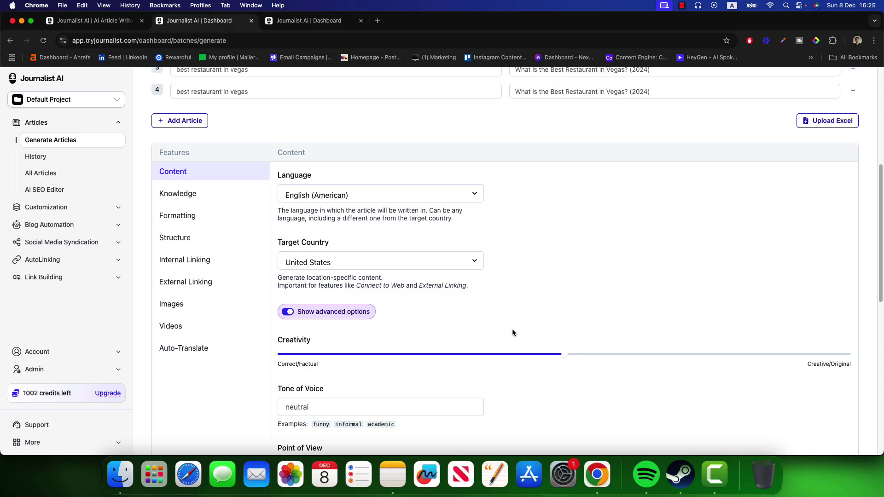
scroll(476, 288, up, 3)
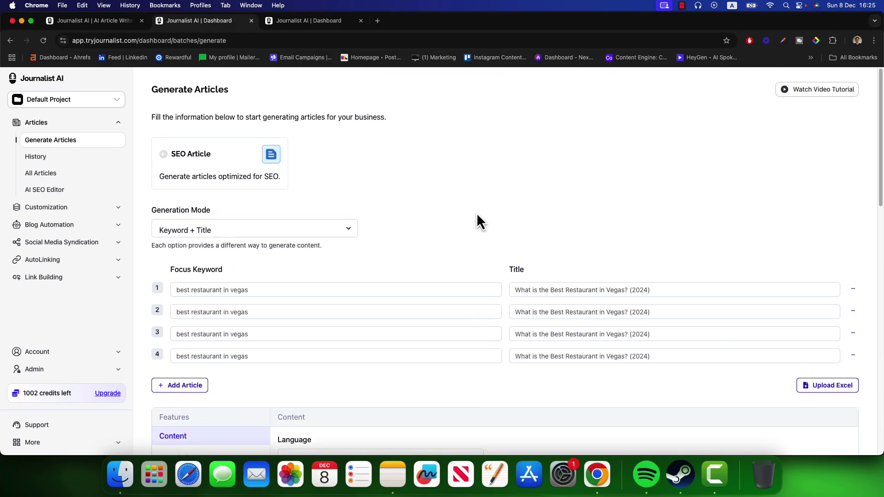